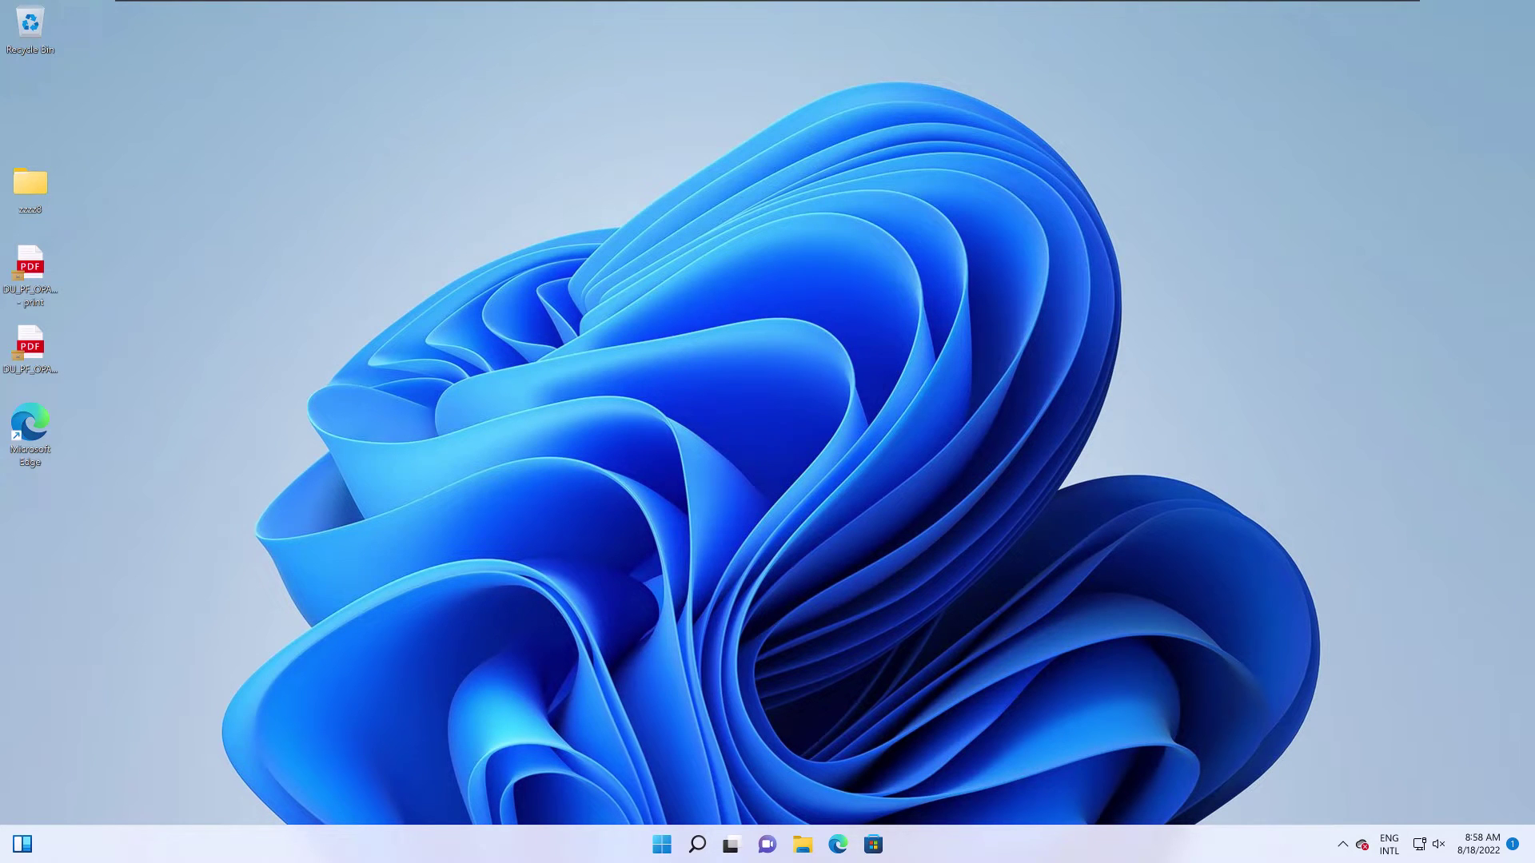
Launch Microsoft Edge and load mail.google.com to reach the signed-in Gmail inbox
left_click(863, 649)
key("Num_Lock")
left_click(842, 848)
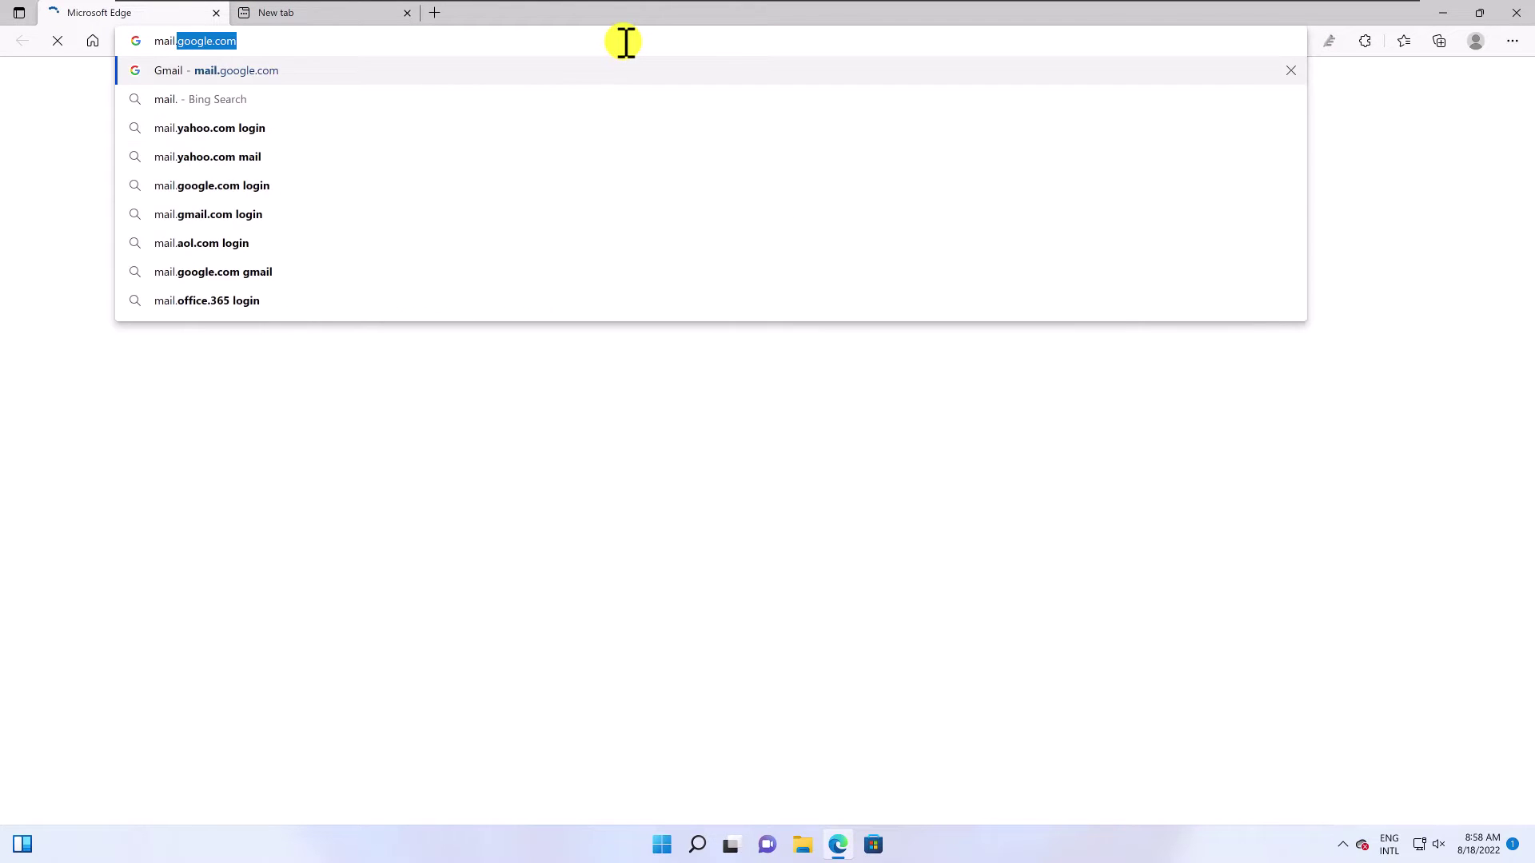
type("google")
key("Return")
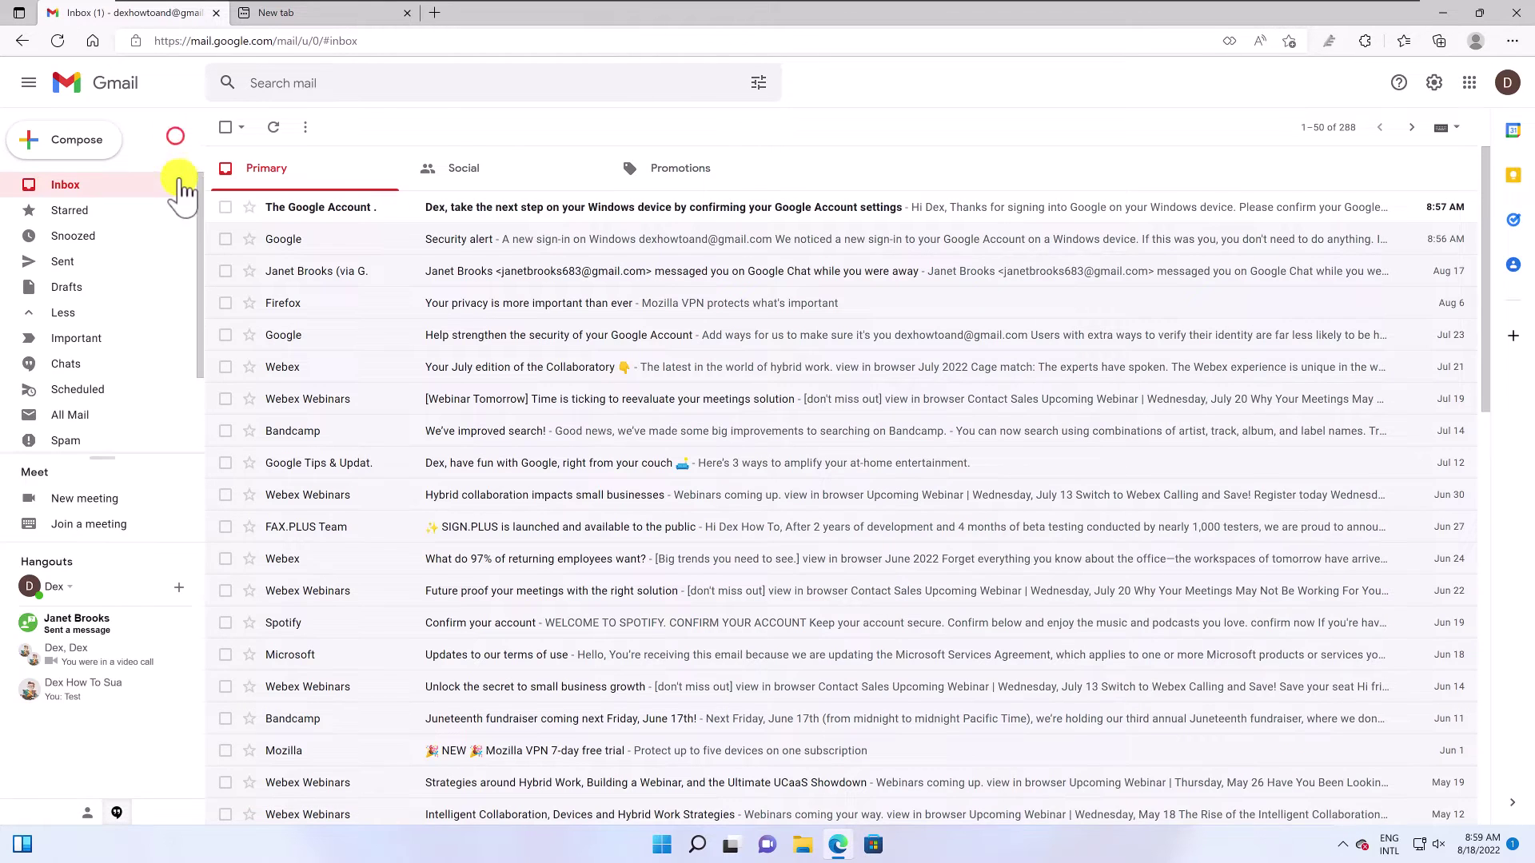
Label the top Google Account email with a newly created 'New Folder' label
left_click(226, 206)
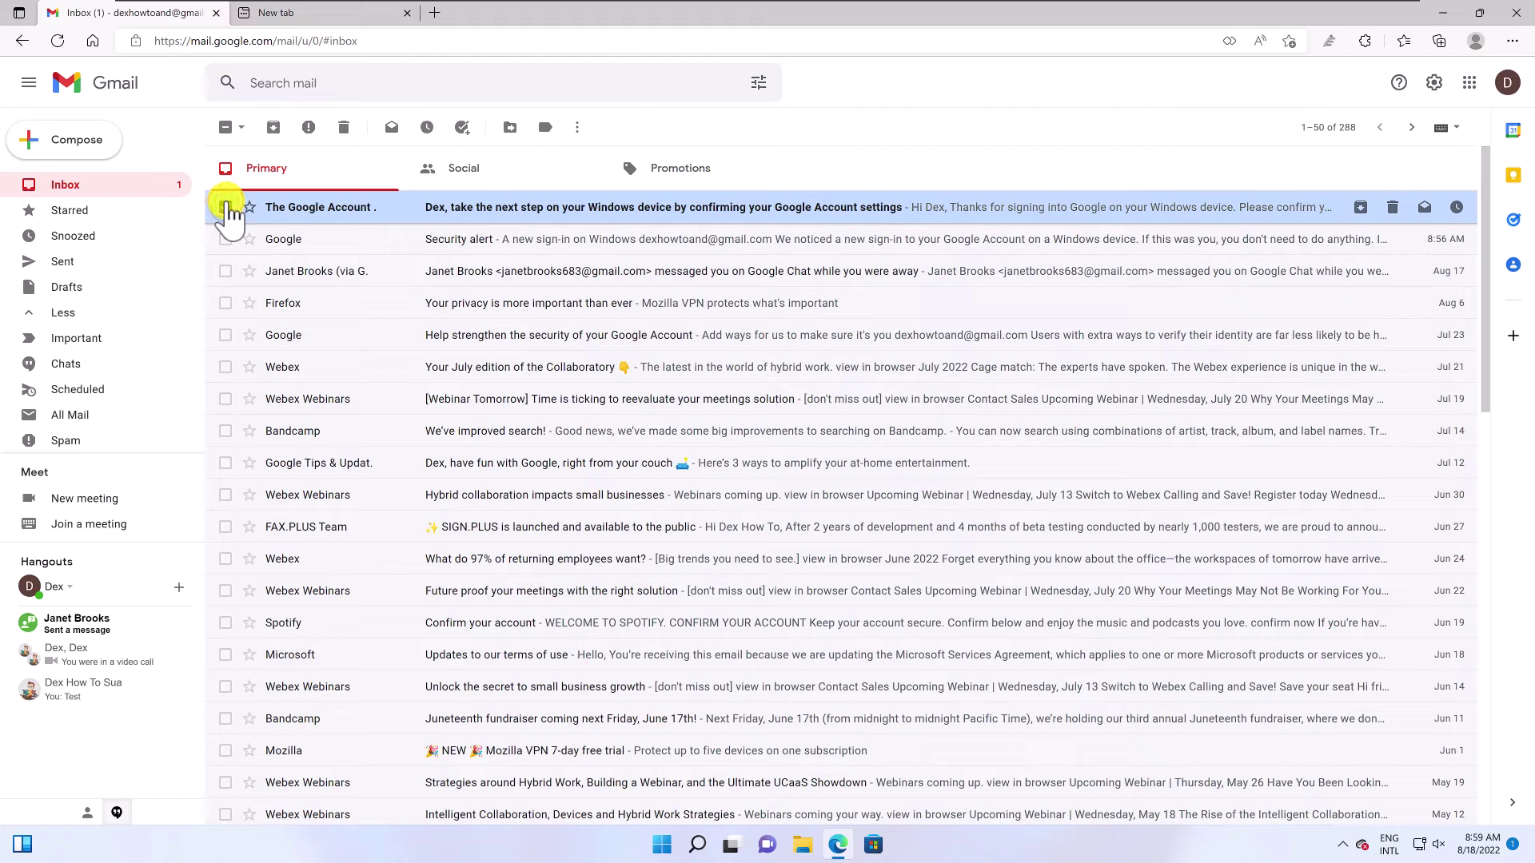
left_click(545, 127)
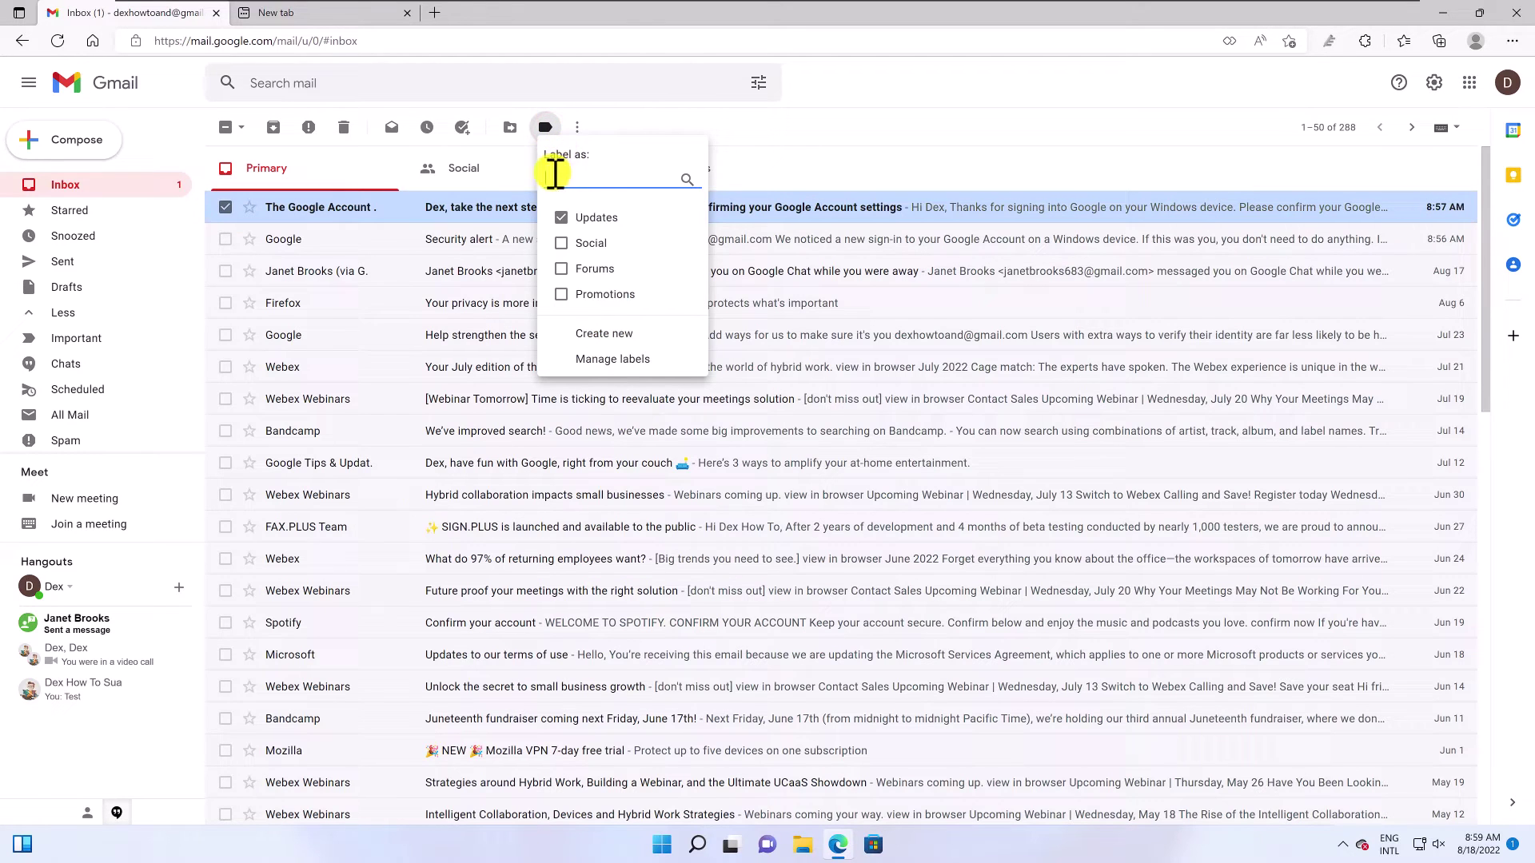
left_click(631, 336)
type("New Folder")
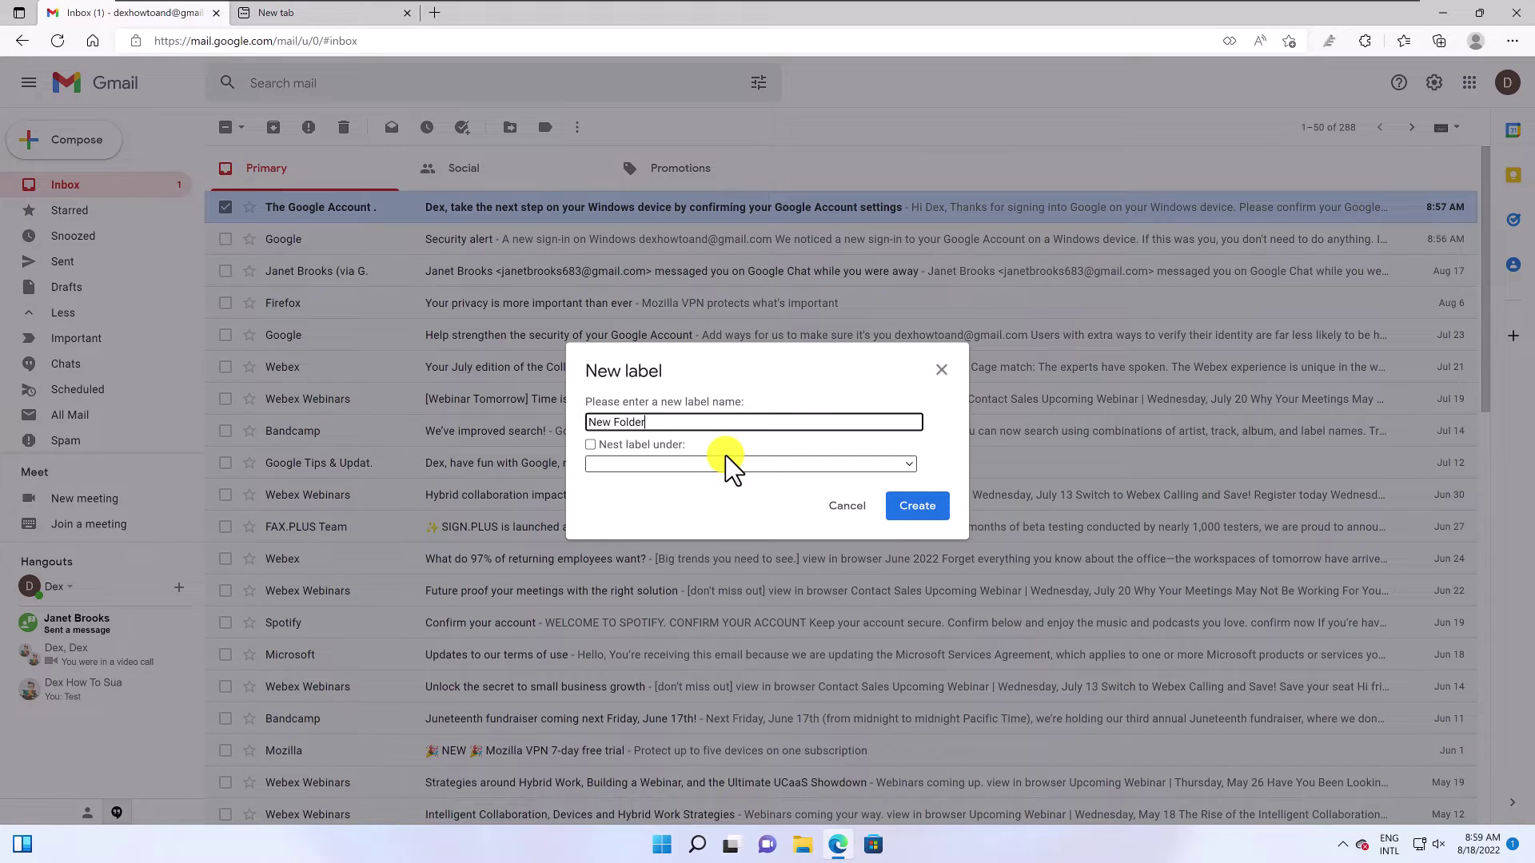
left_click(924, 510)
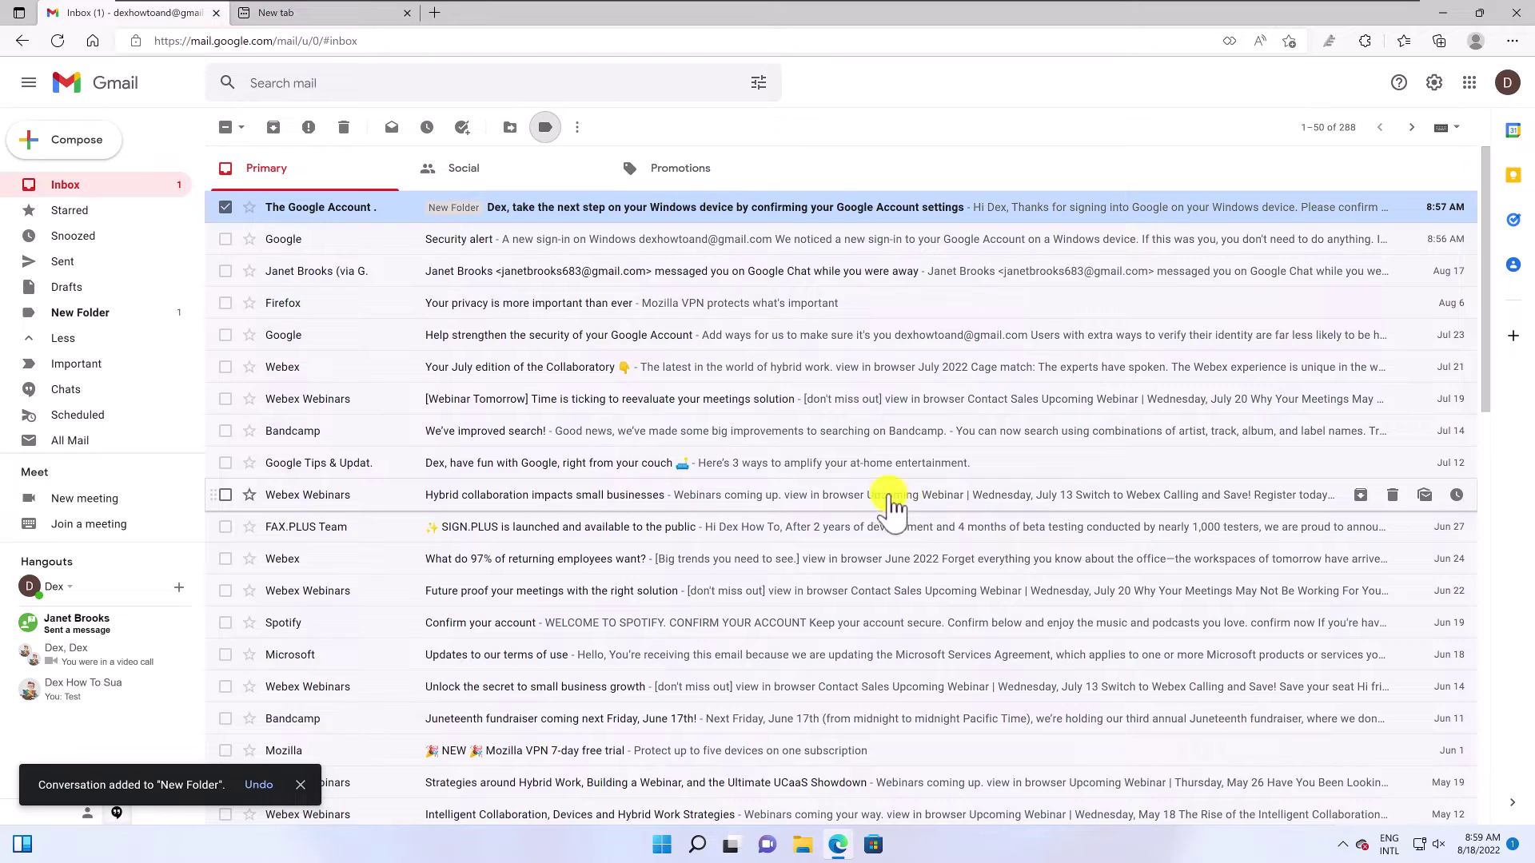
View the New Folder label's contents in the sidebar, then return to the Inbox
left_click(83, 314)
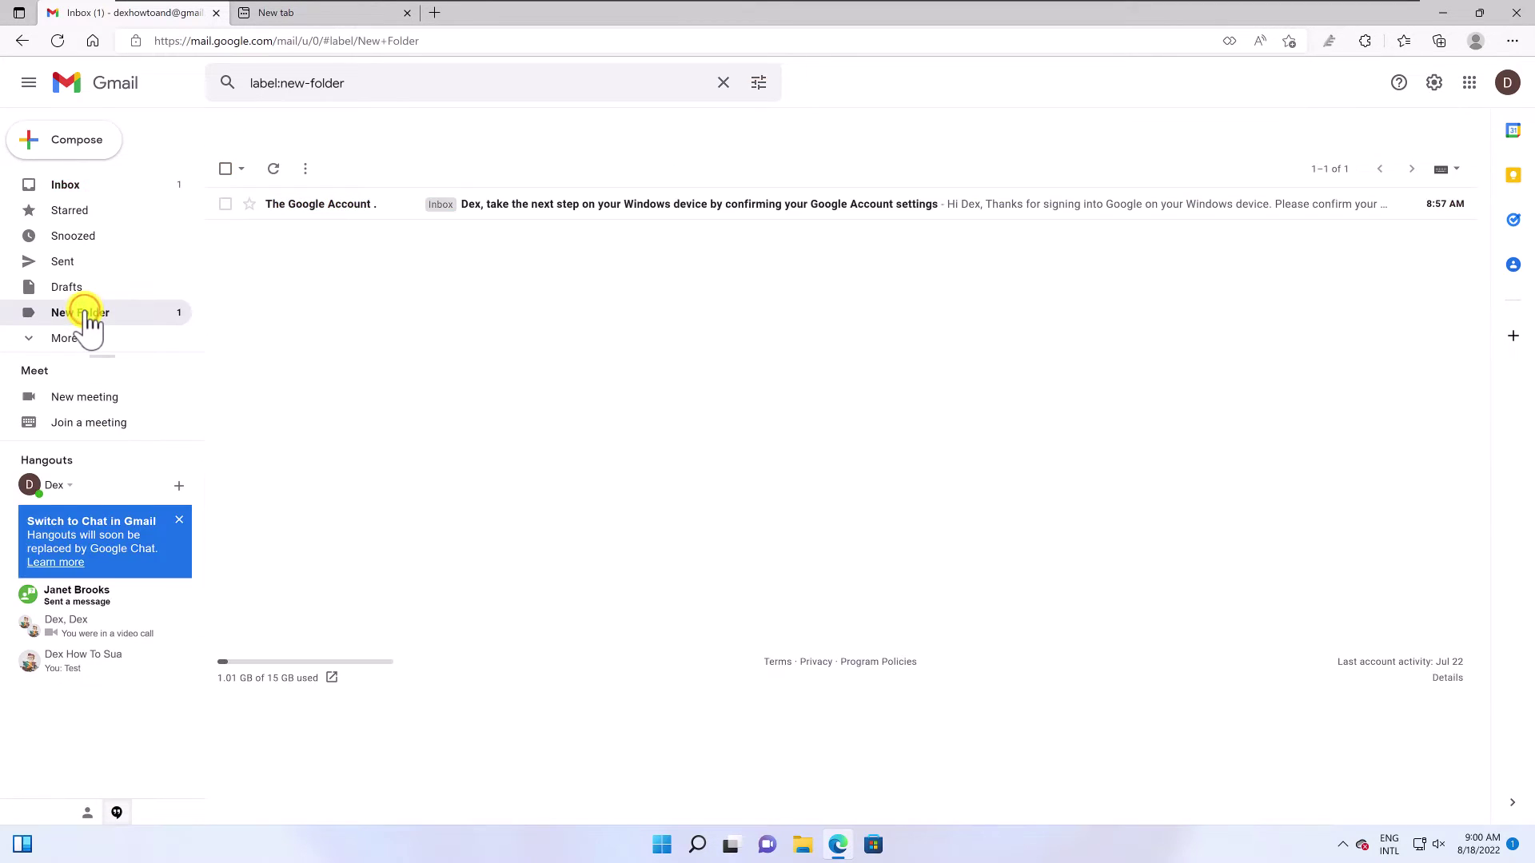
left_click(69, 191)
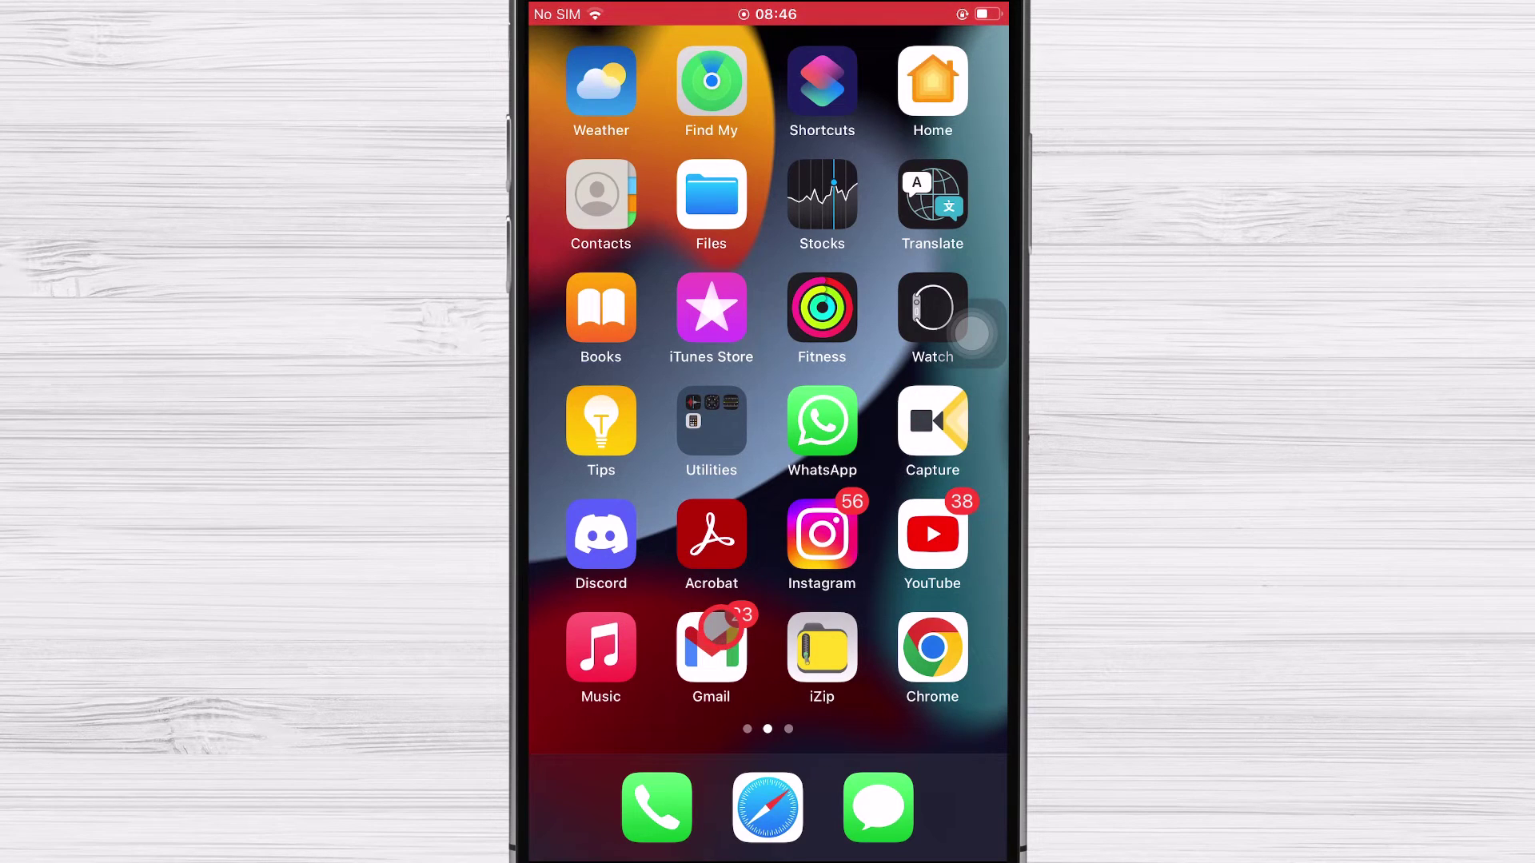
From the iPhone Gmail drawer, create a label named 'New folder' and save it
left_click(713, 635)
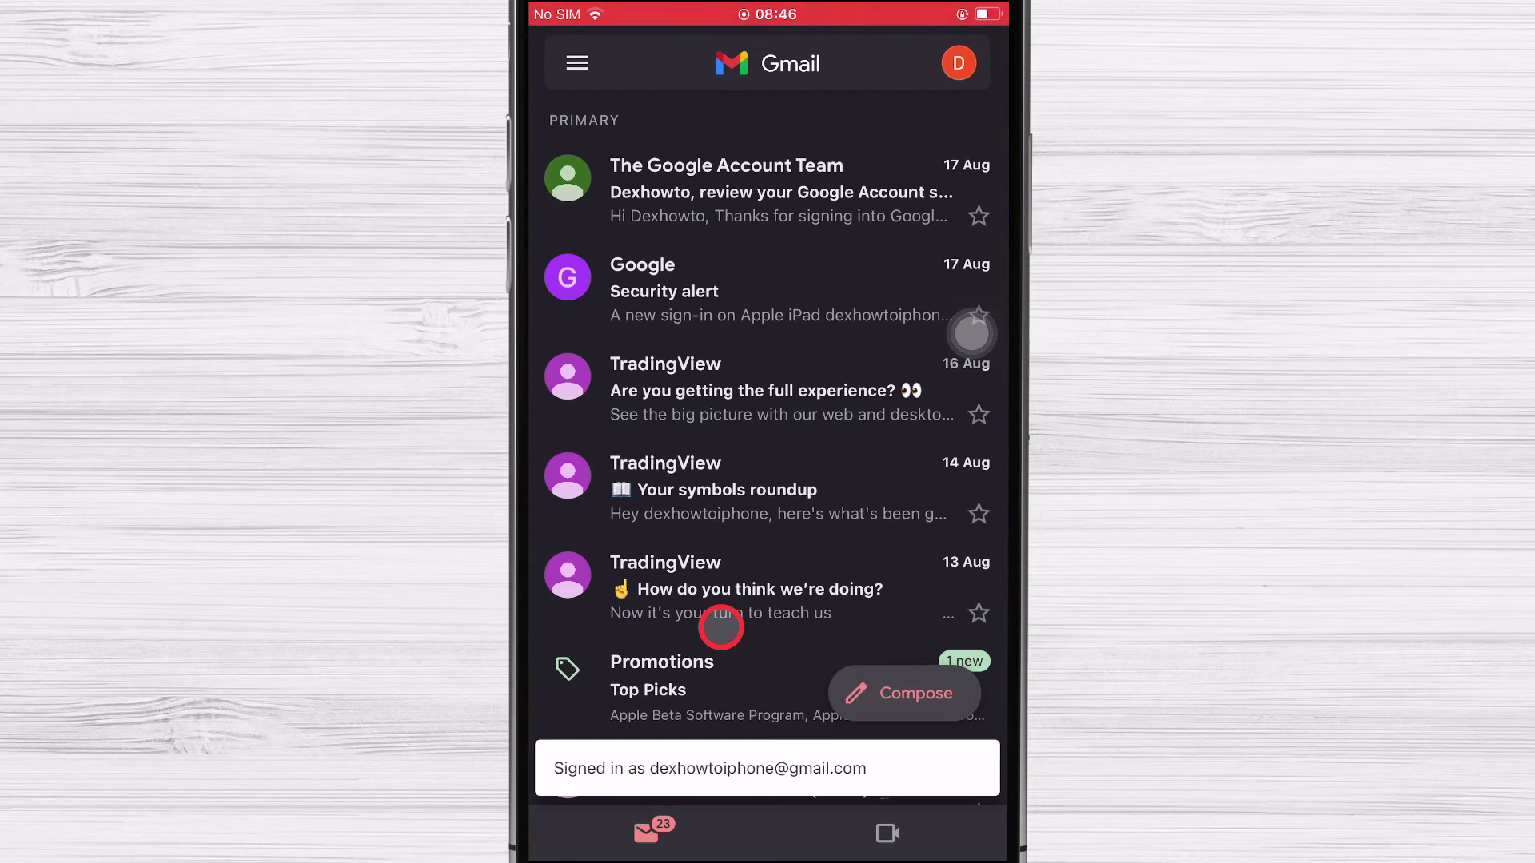
left_click(578, 62)
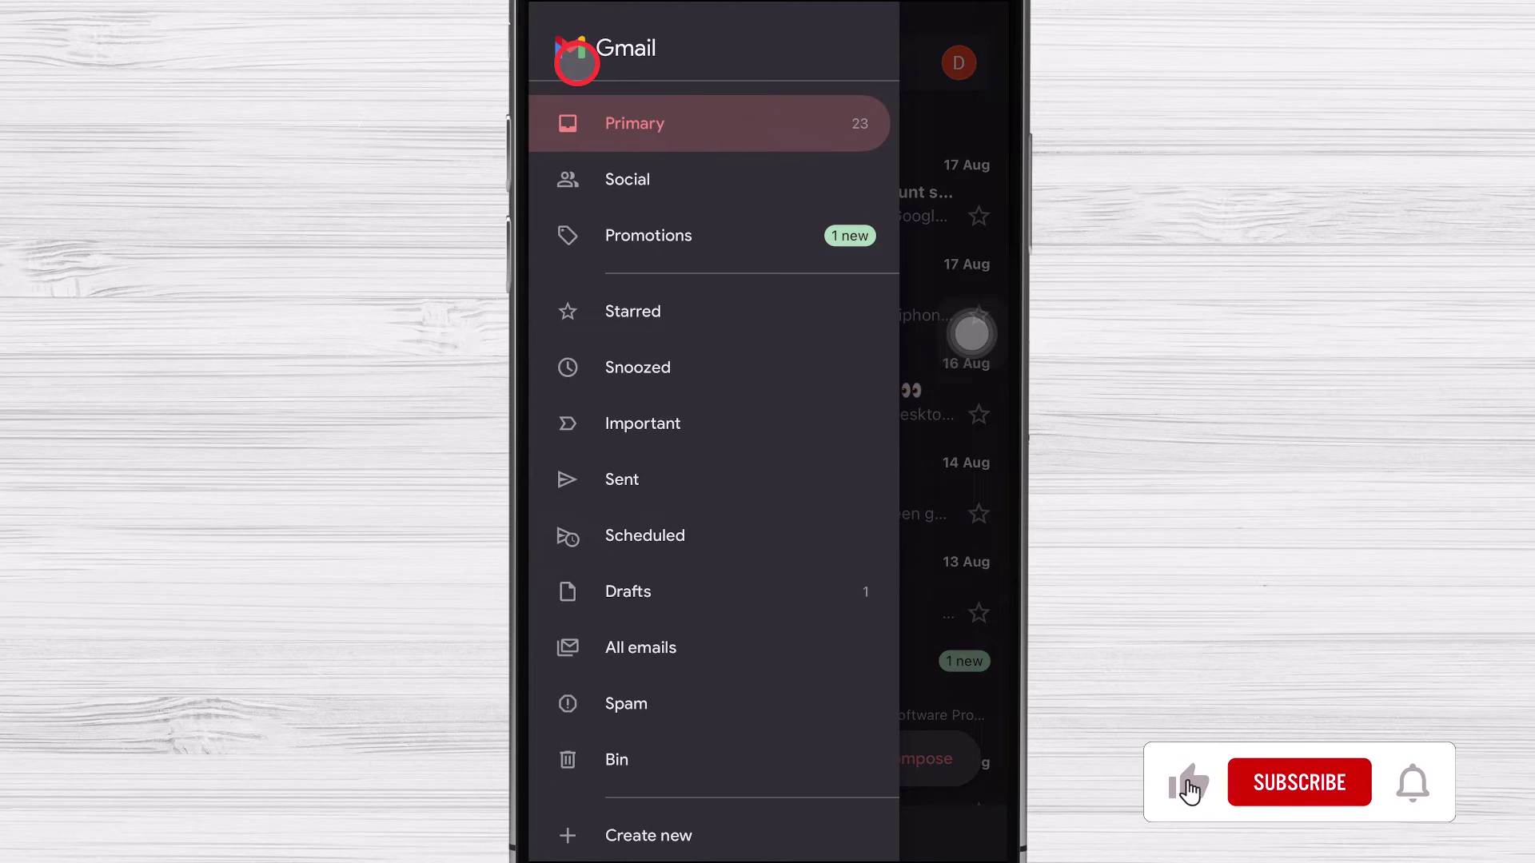
left_click(626, 183)
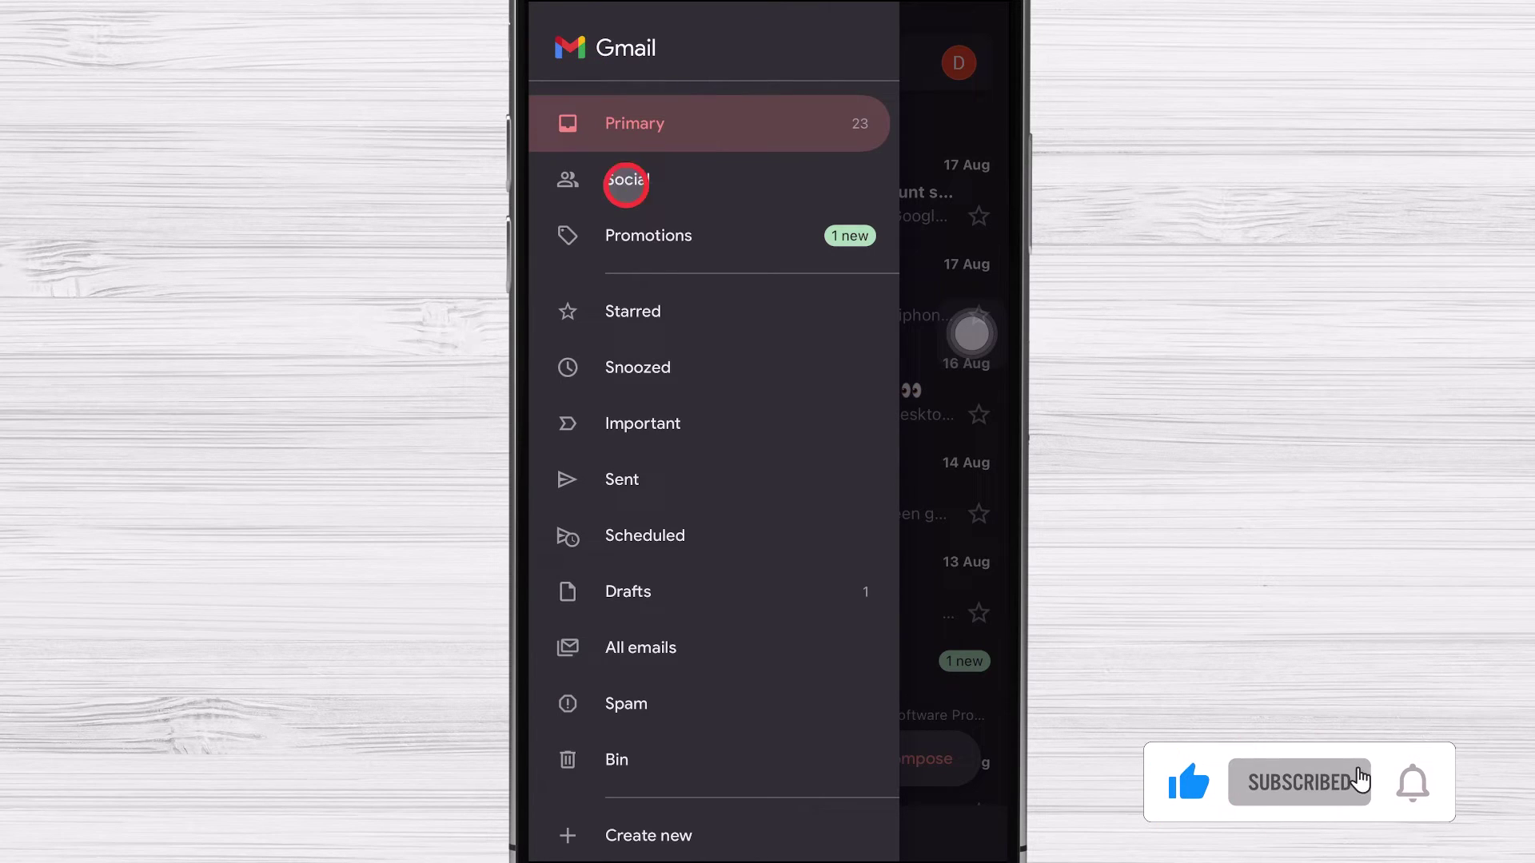
scroll(704, 750, "down", 2)
scroll(683, 735, "down", 1)
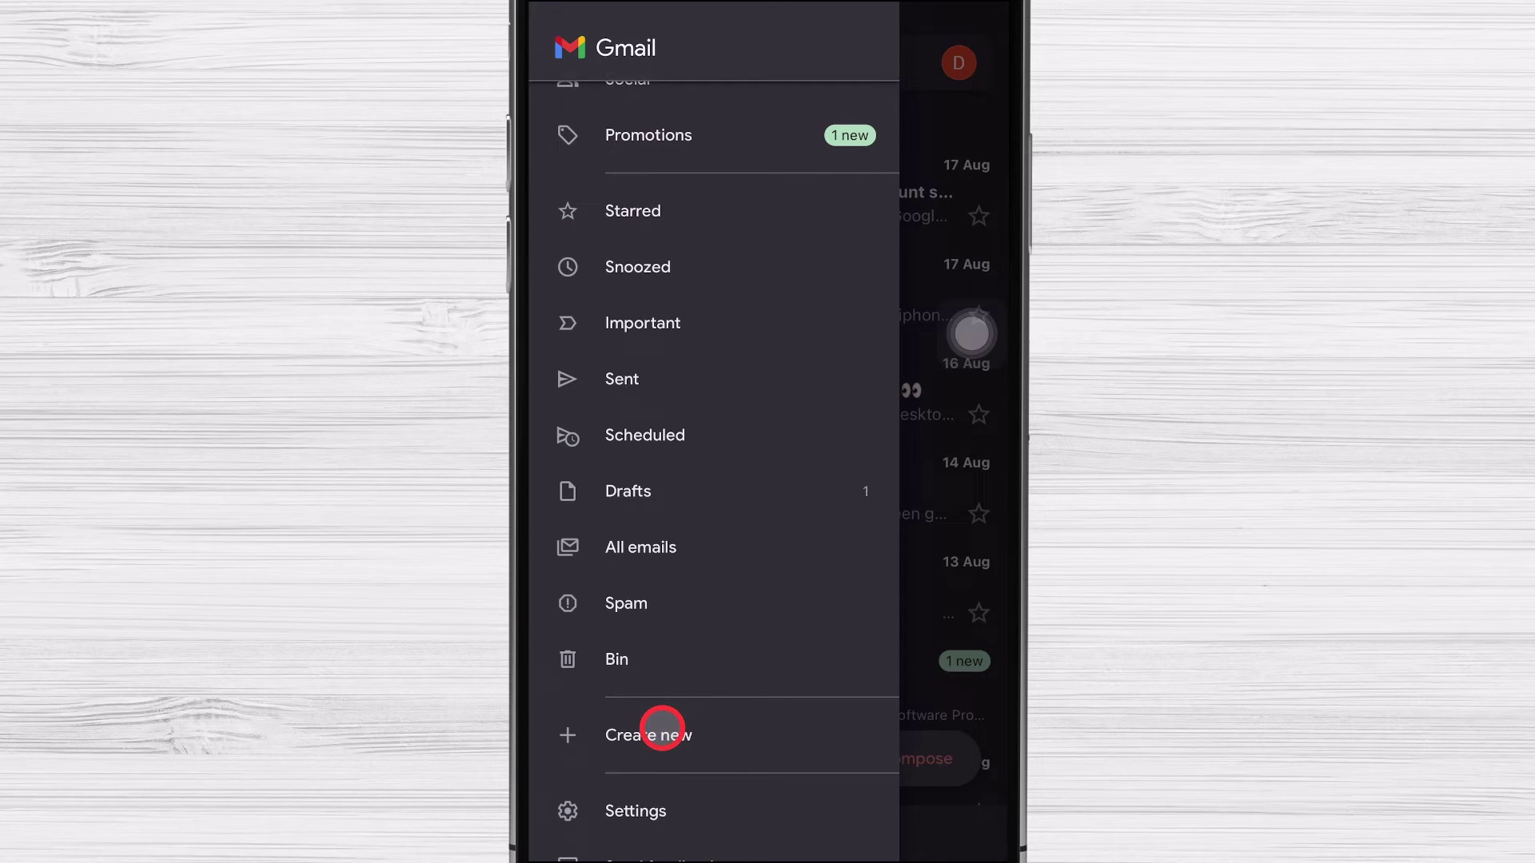
left_click(663, 728)
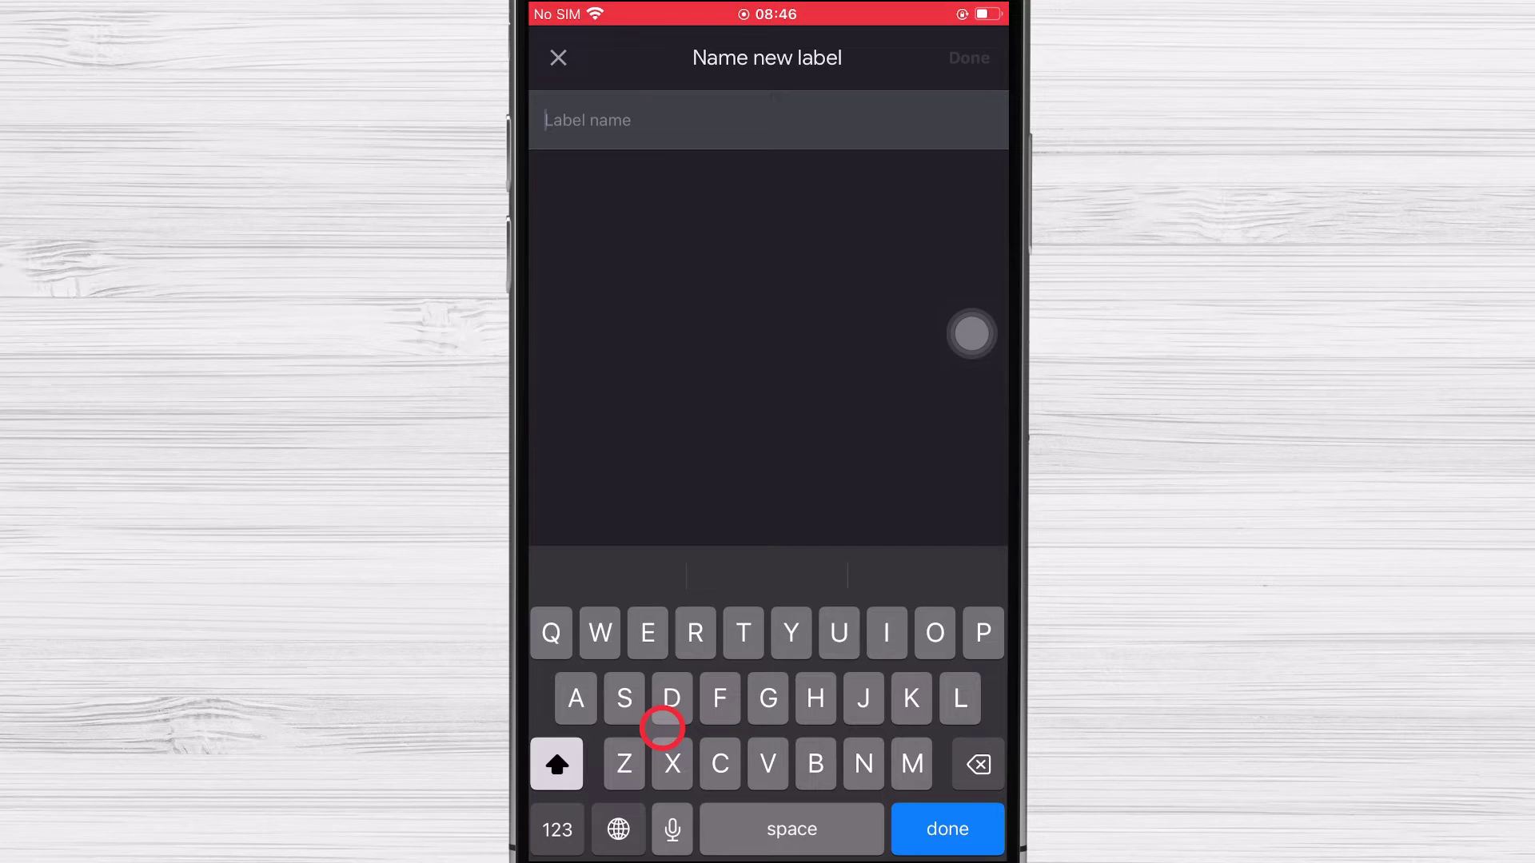
type("New ")
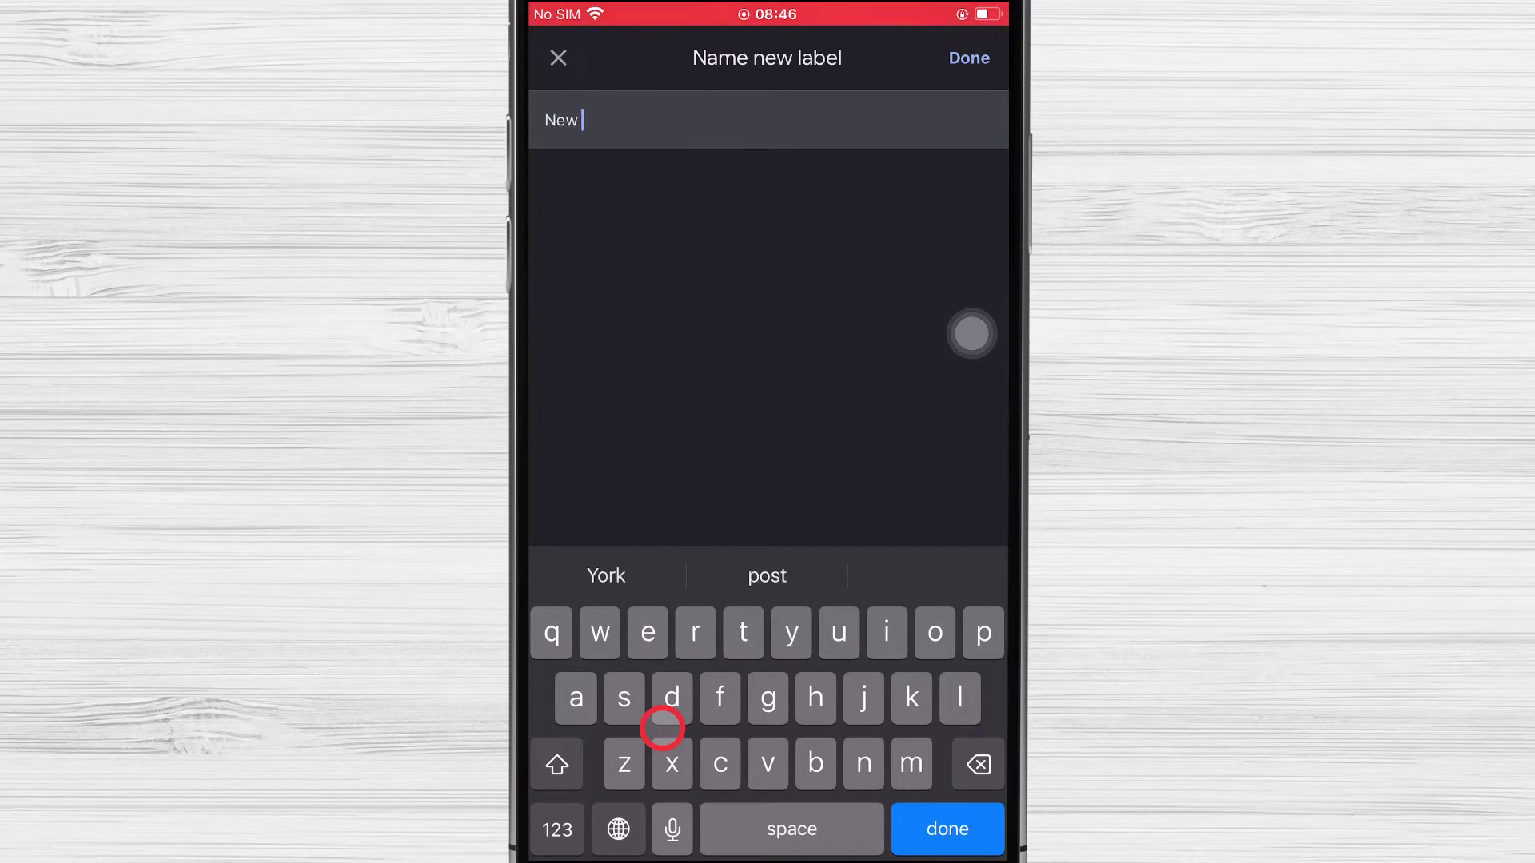
type("folder")
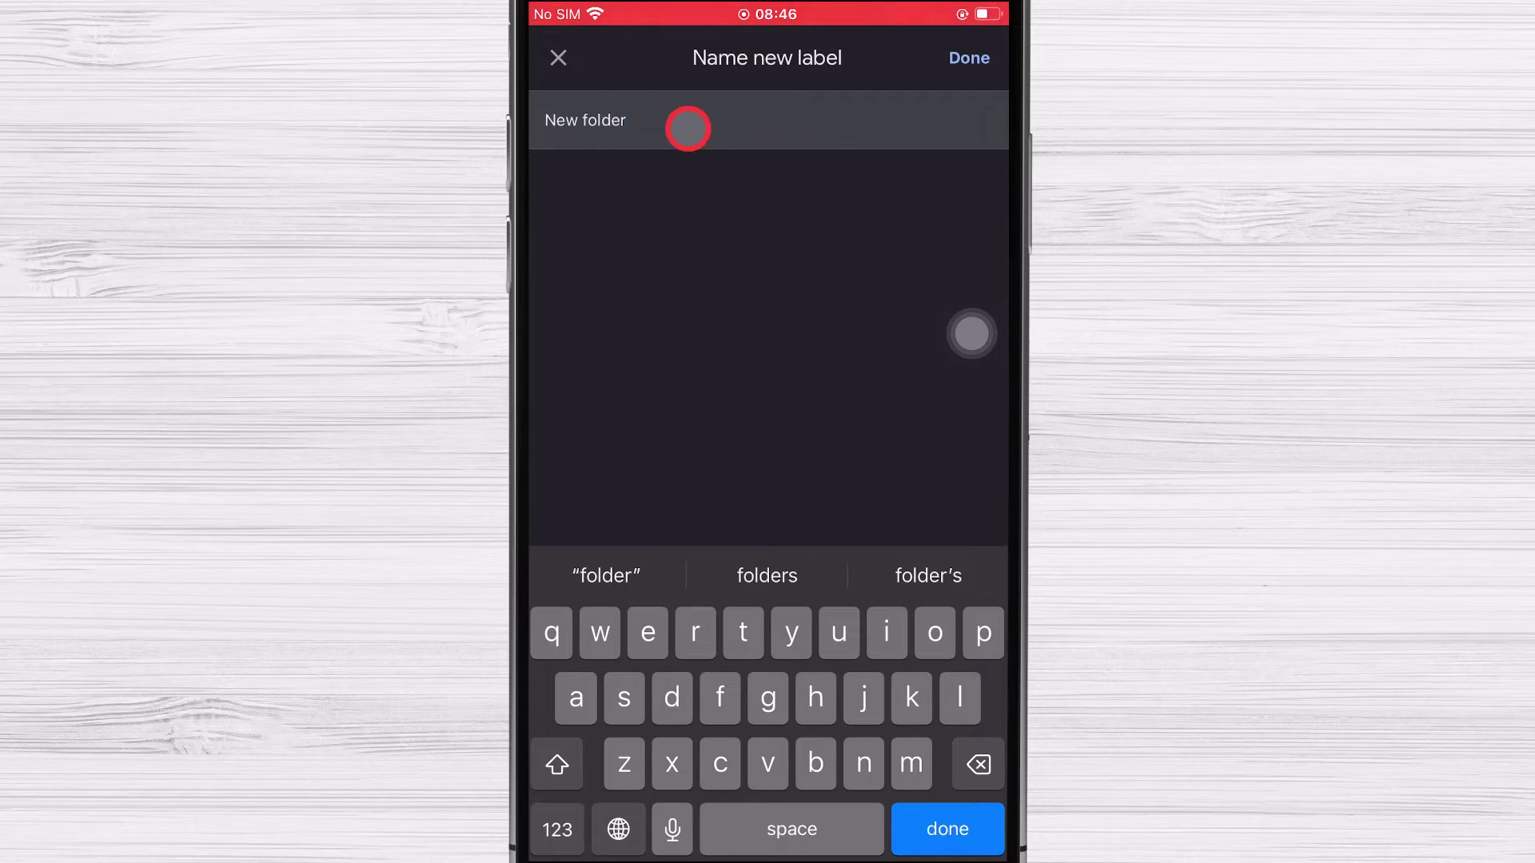
left_click(951, 65)
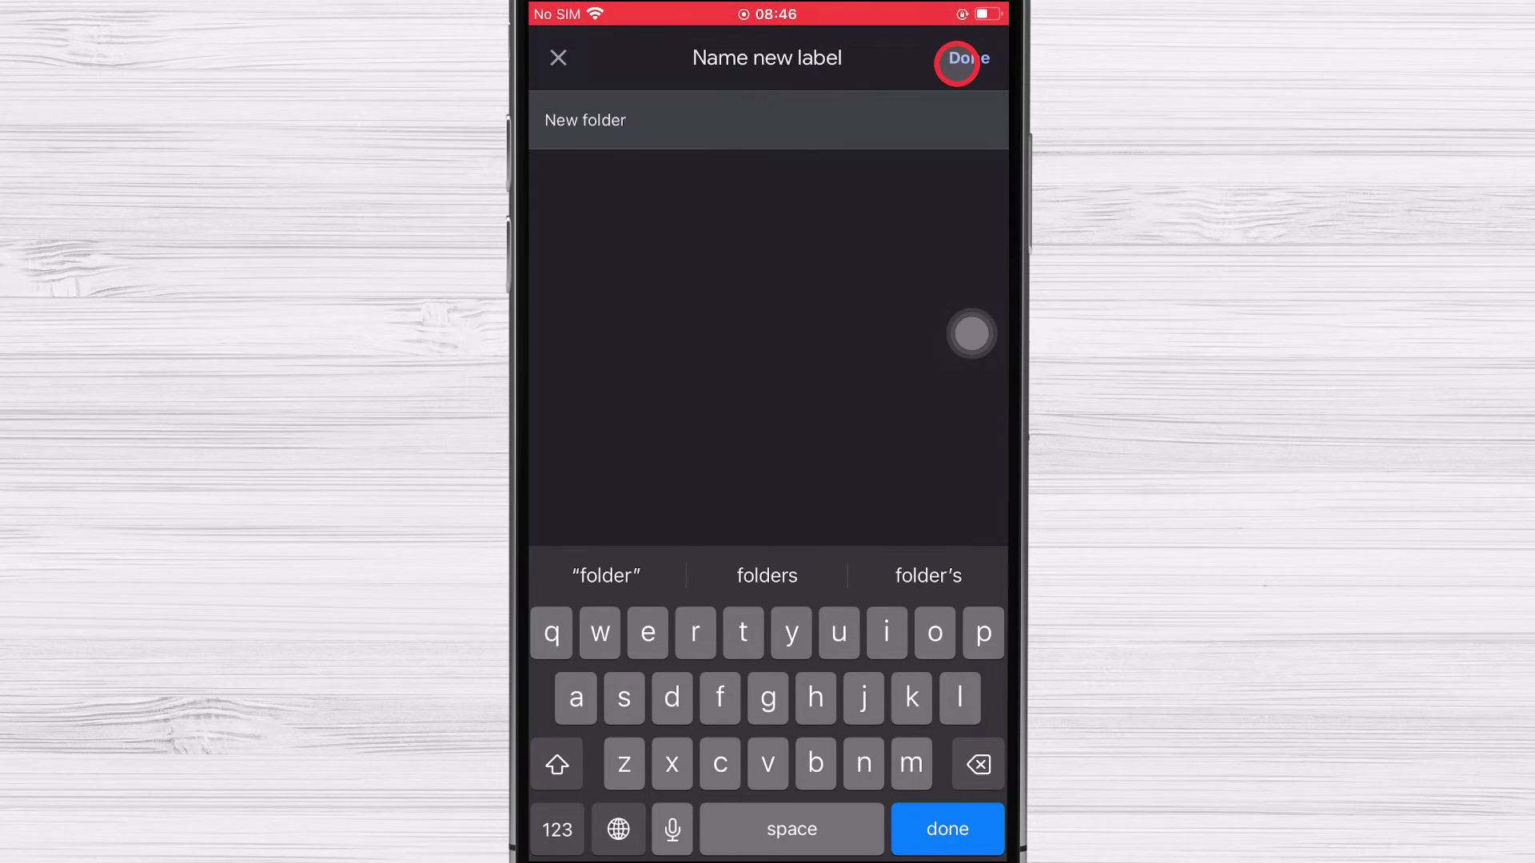
left_click(957, 66)
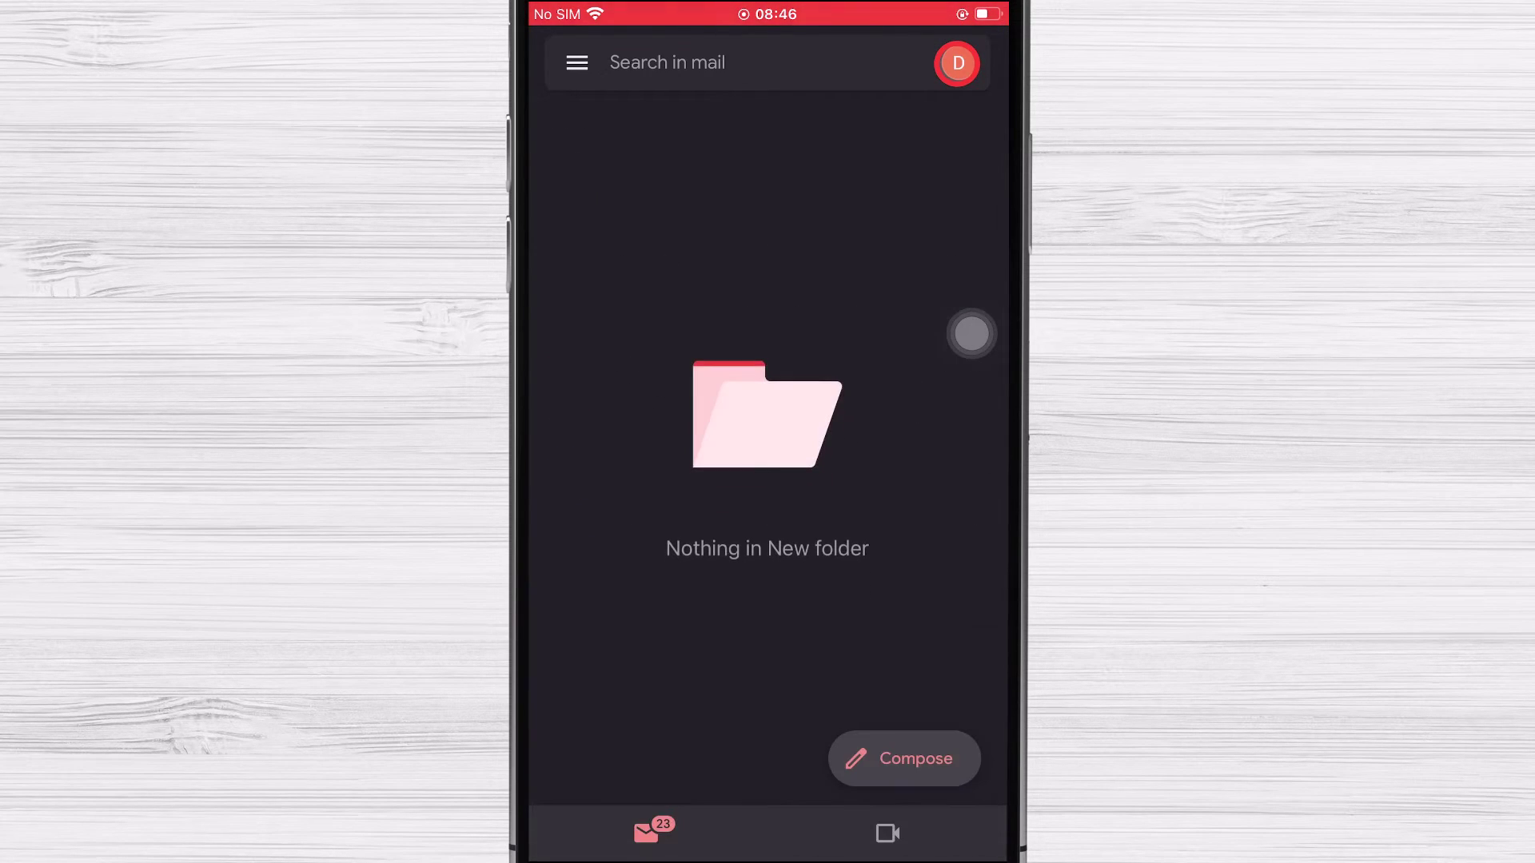
Return to the Primary inbox and open The Google Account Team email
left_click(577, 62)
scroll(811, 24, "up", 3)
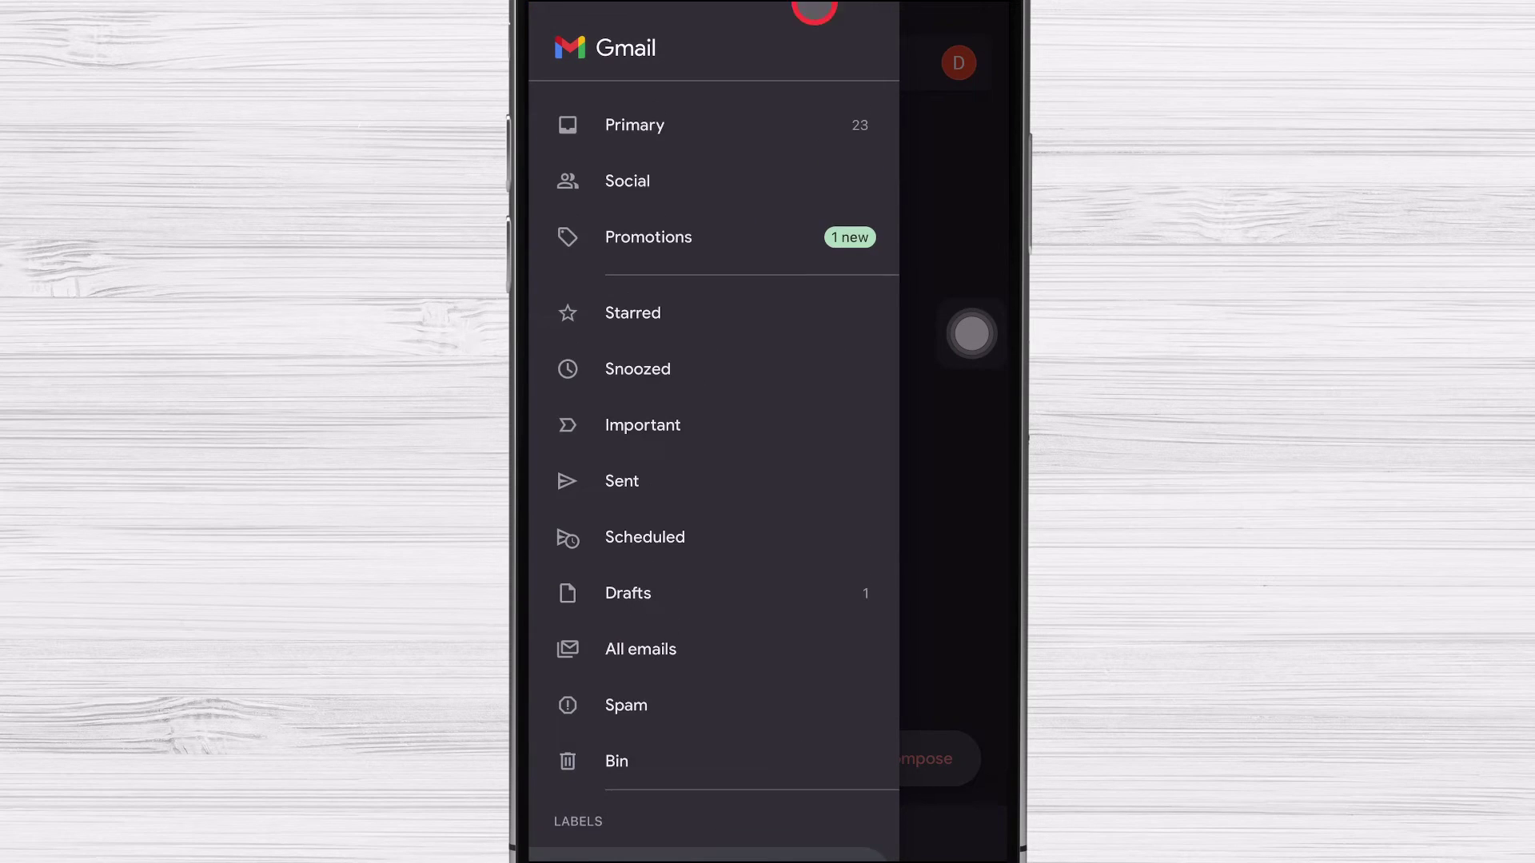
left_click(709, 129)
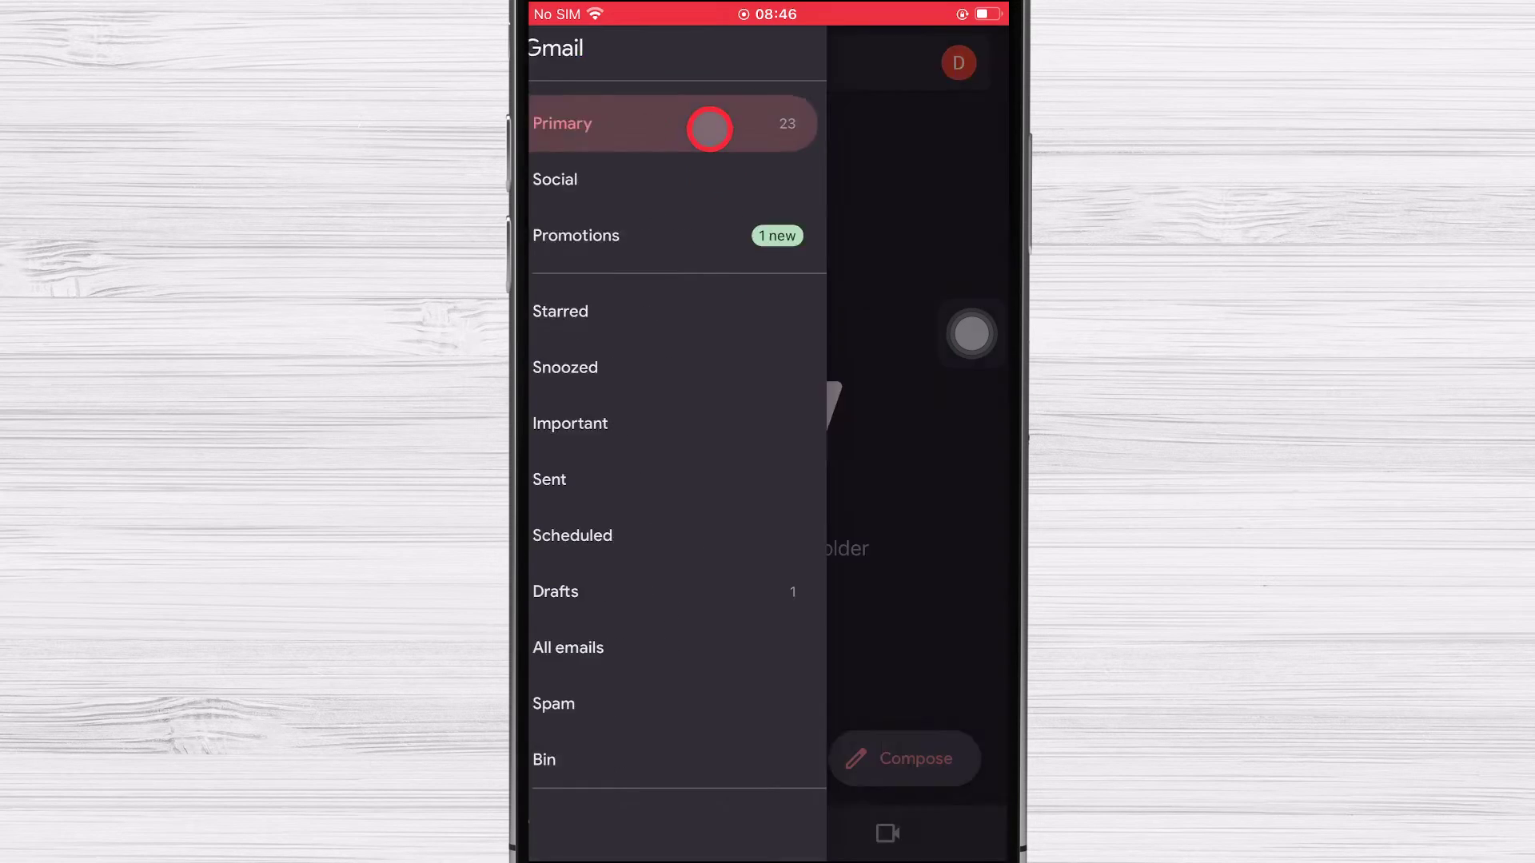
left_click(729, 191)
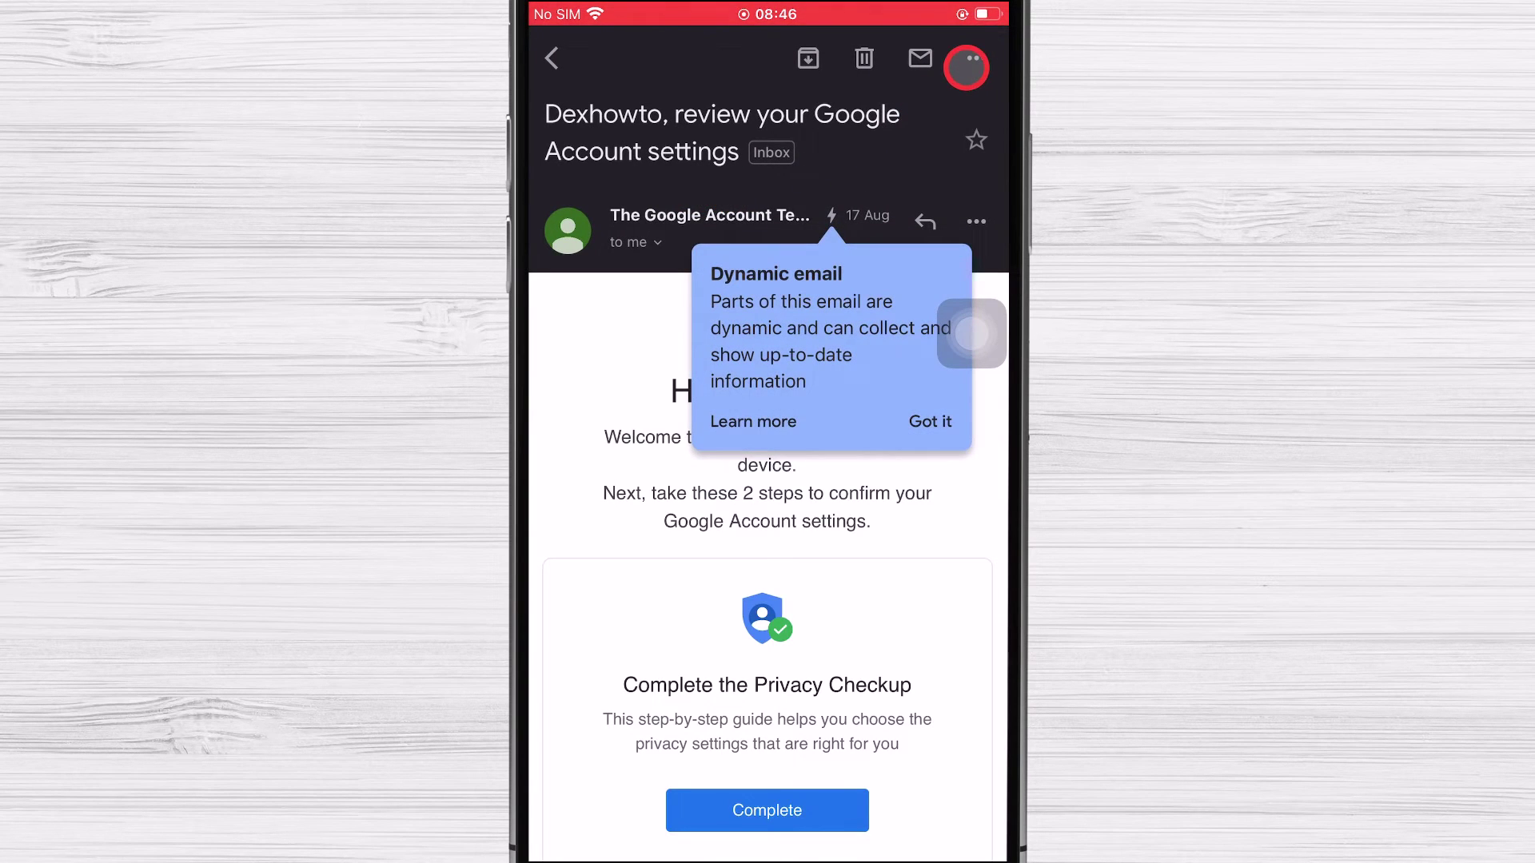
Apply the 'New folder' label to the open email via the overflow Label action
left_click(967, 68)
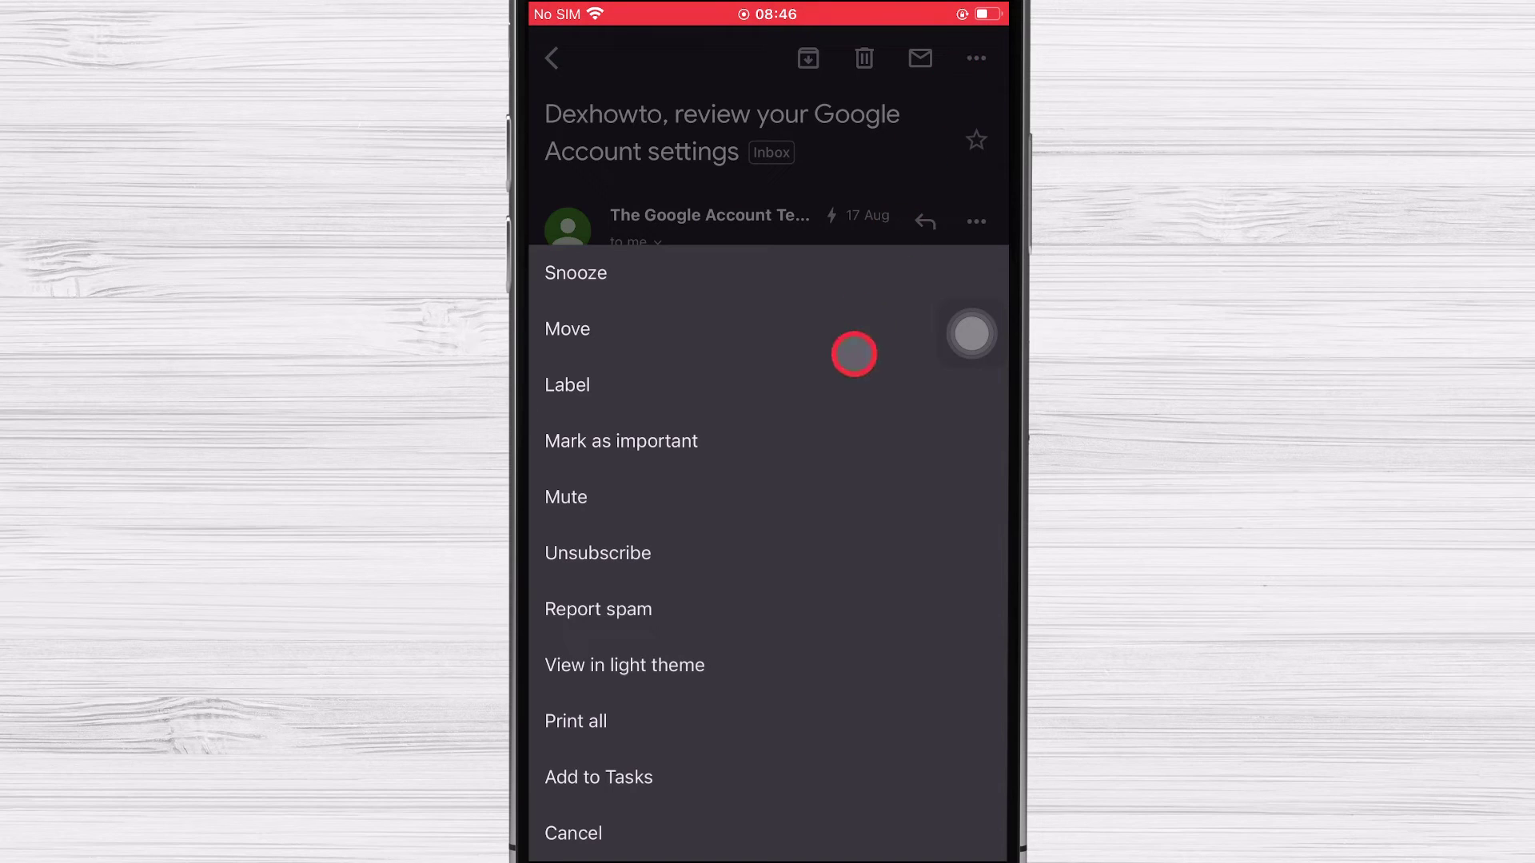
left_click(767, 386)
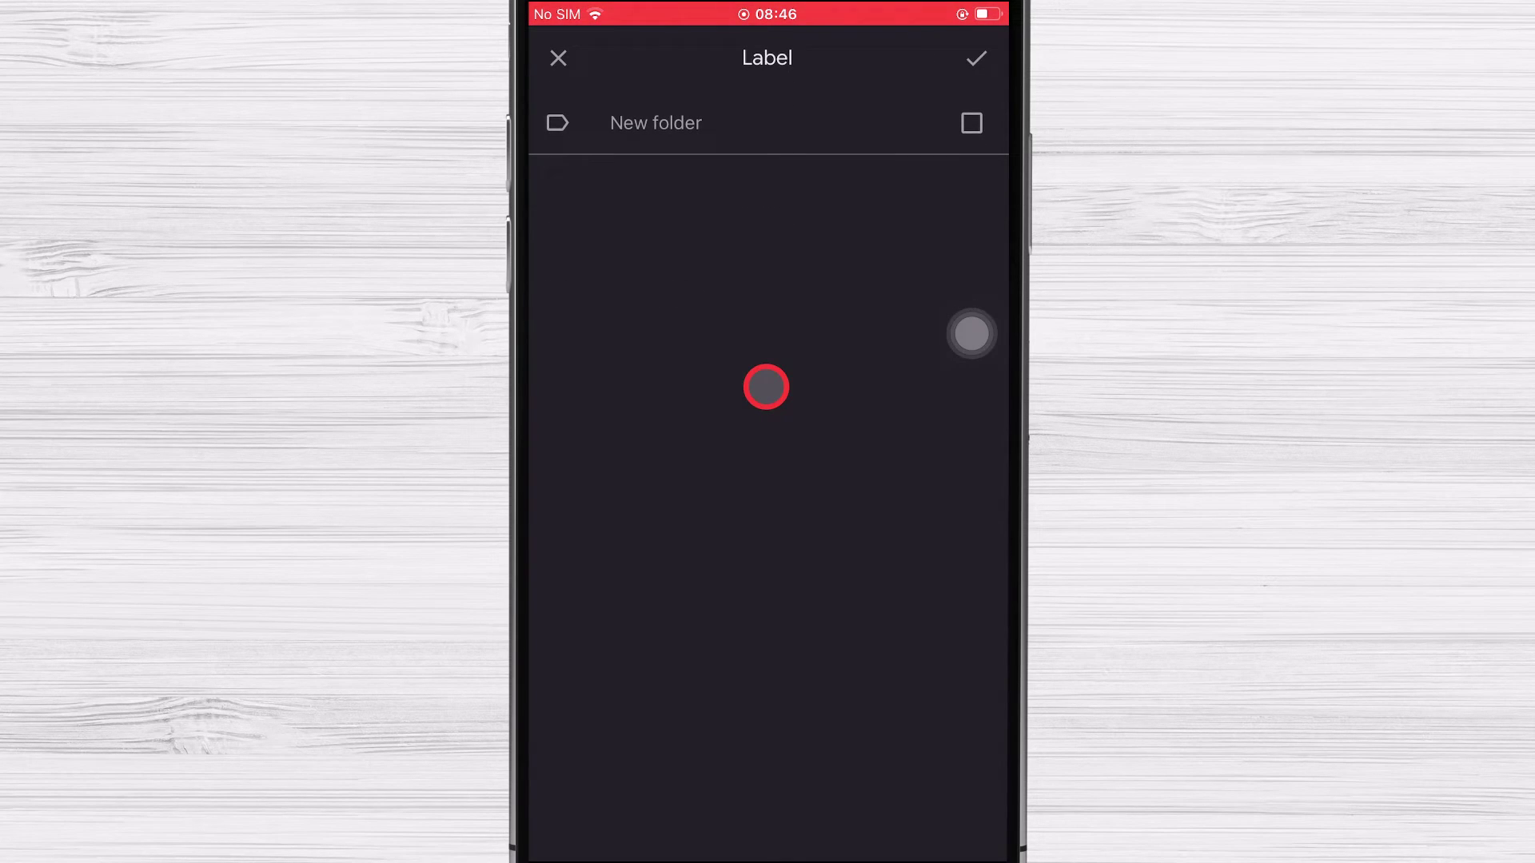
left_click(971, 123)
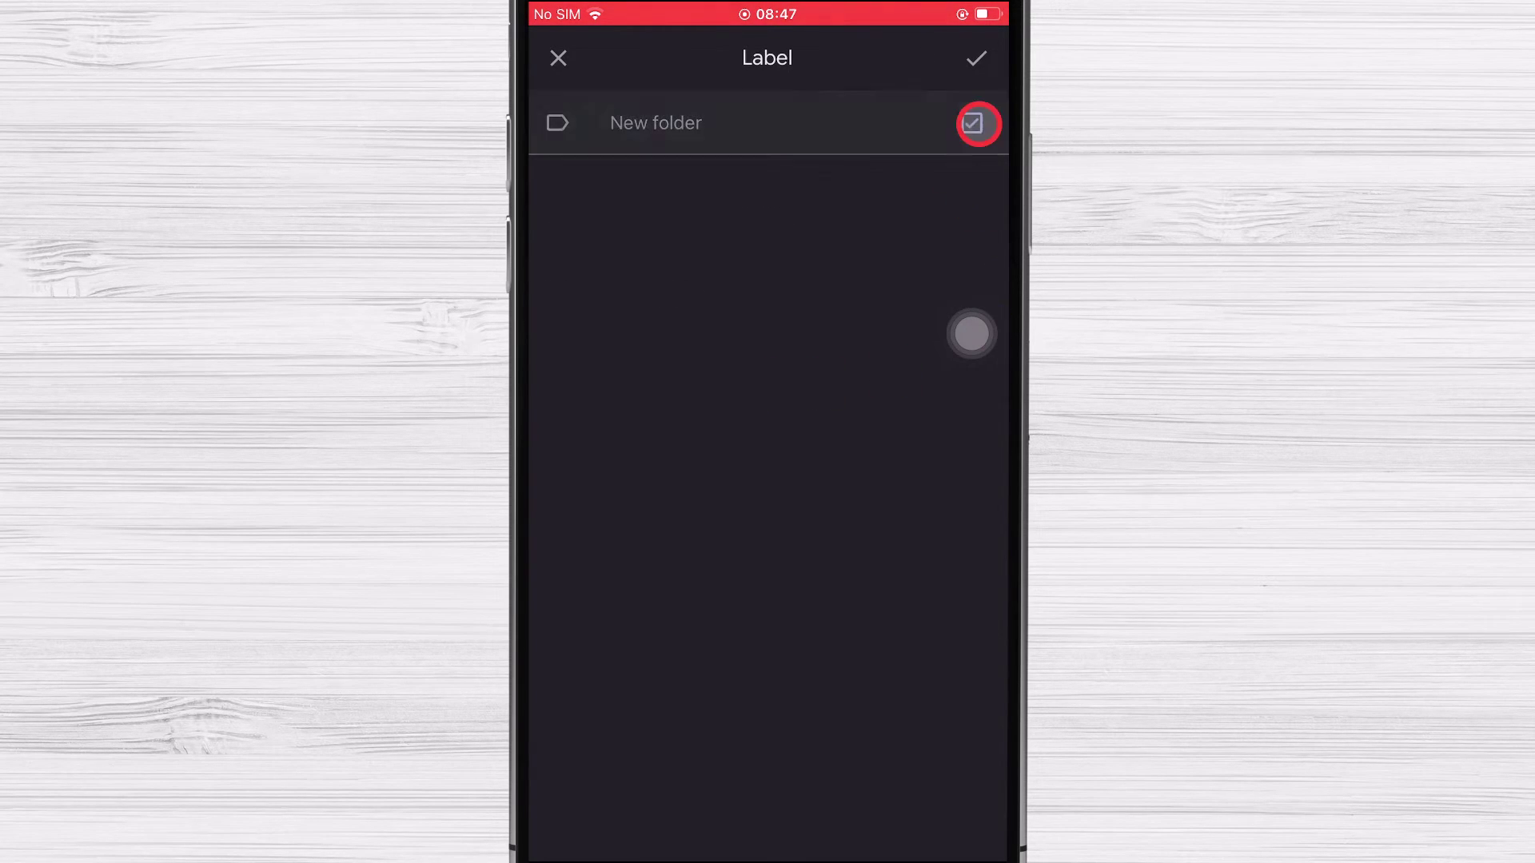
left_click(976, 57)
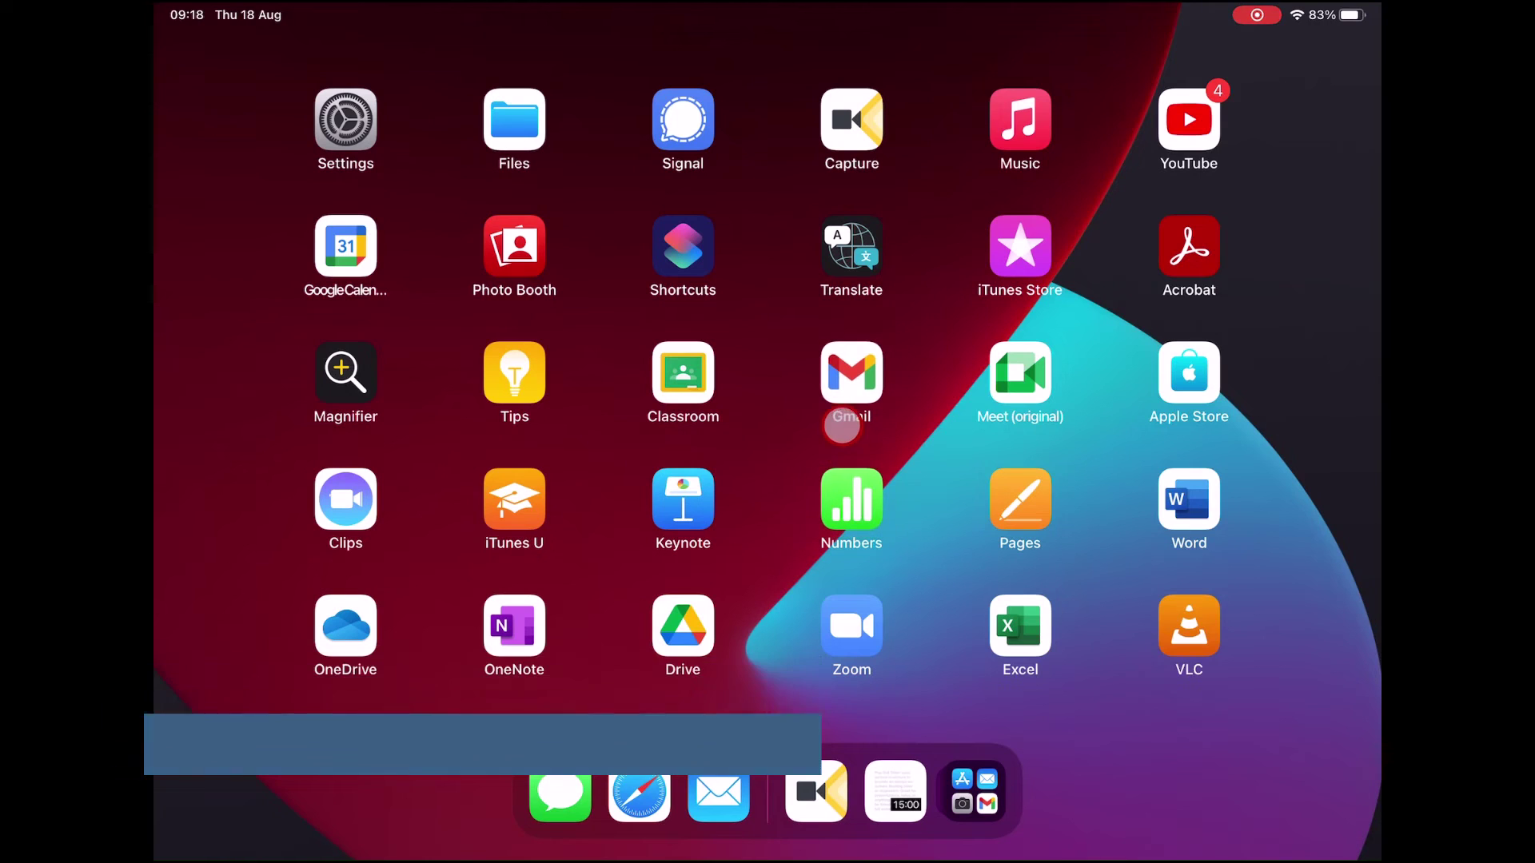
From the iPad Gmail drawer, create a label named 'Test' and save it
left_click(851, 373)
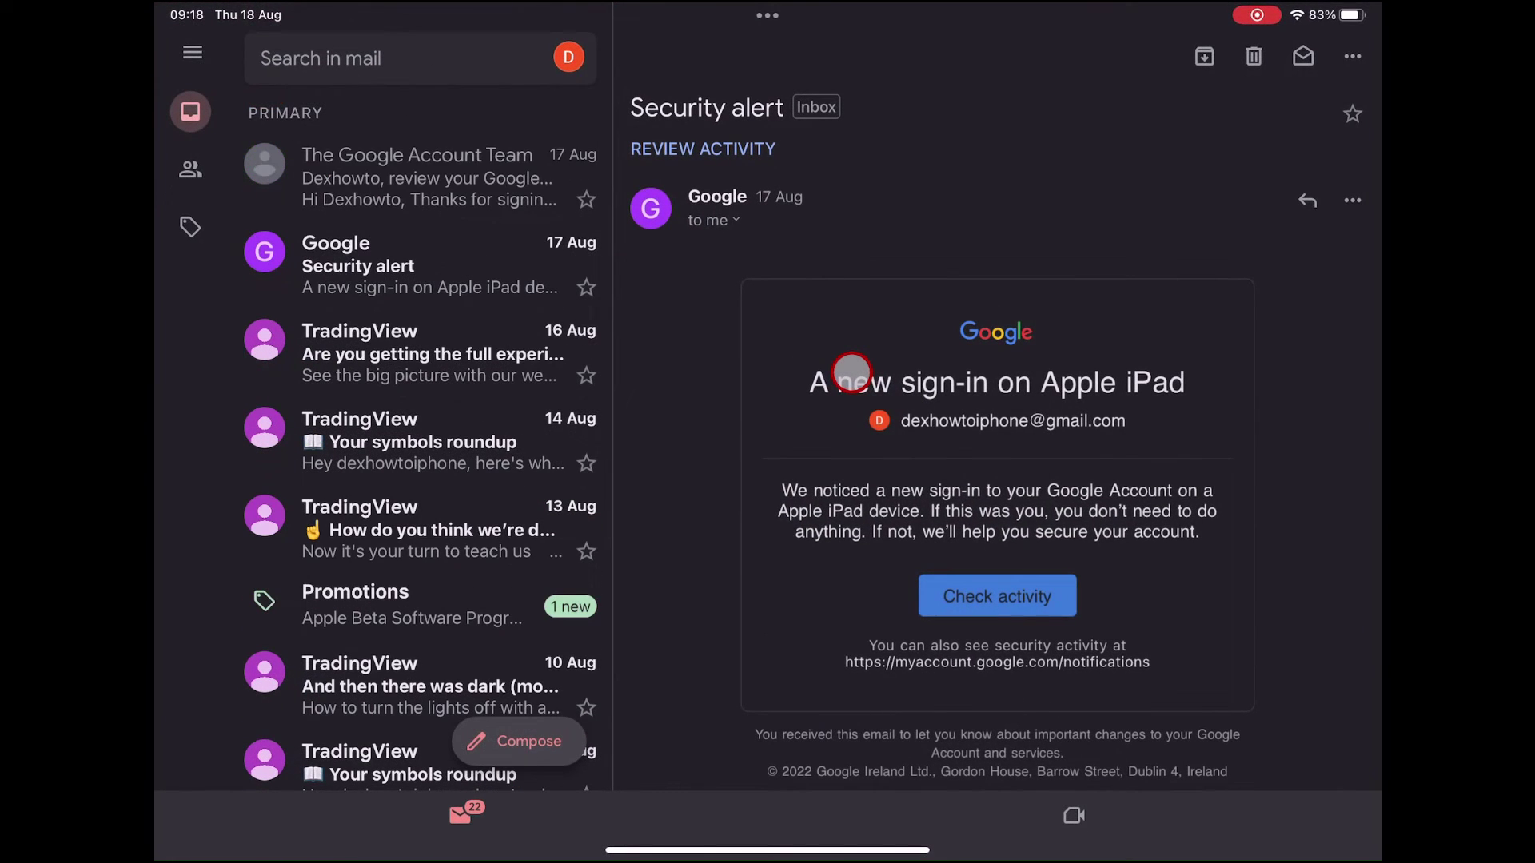
left_click(190, 226)
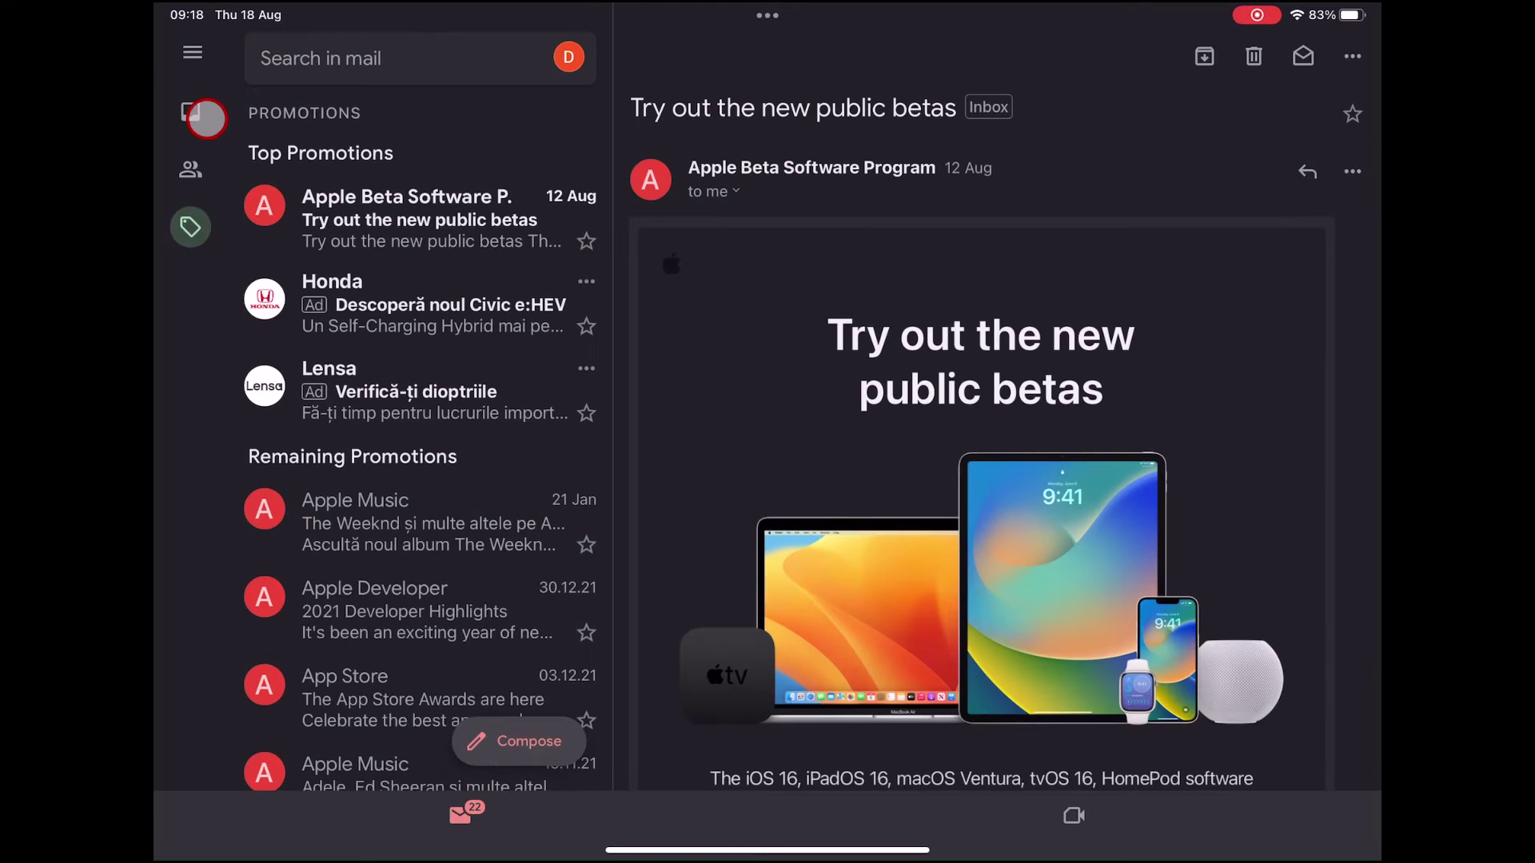
left_click(192, 52)
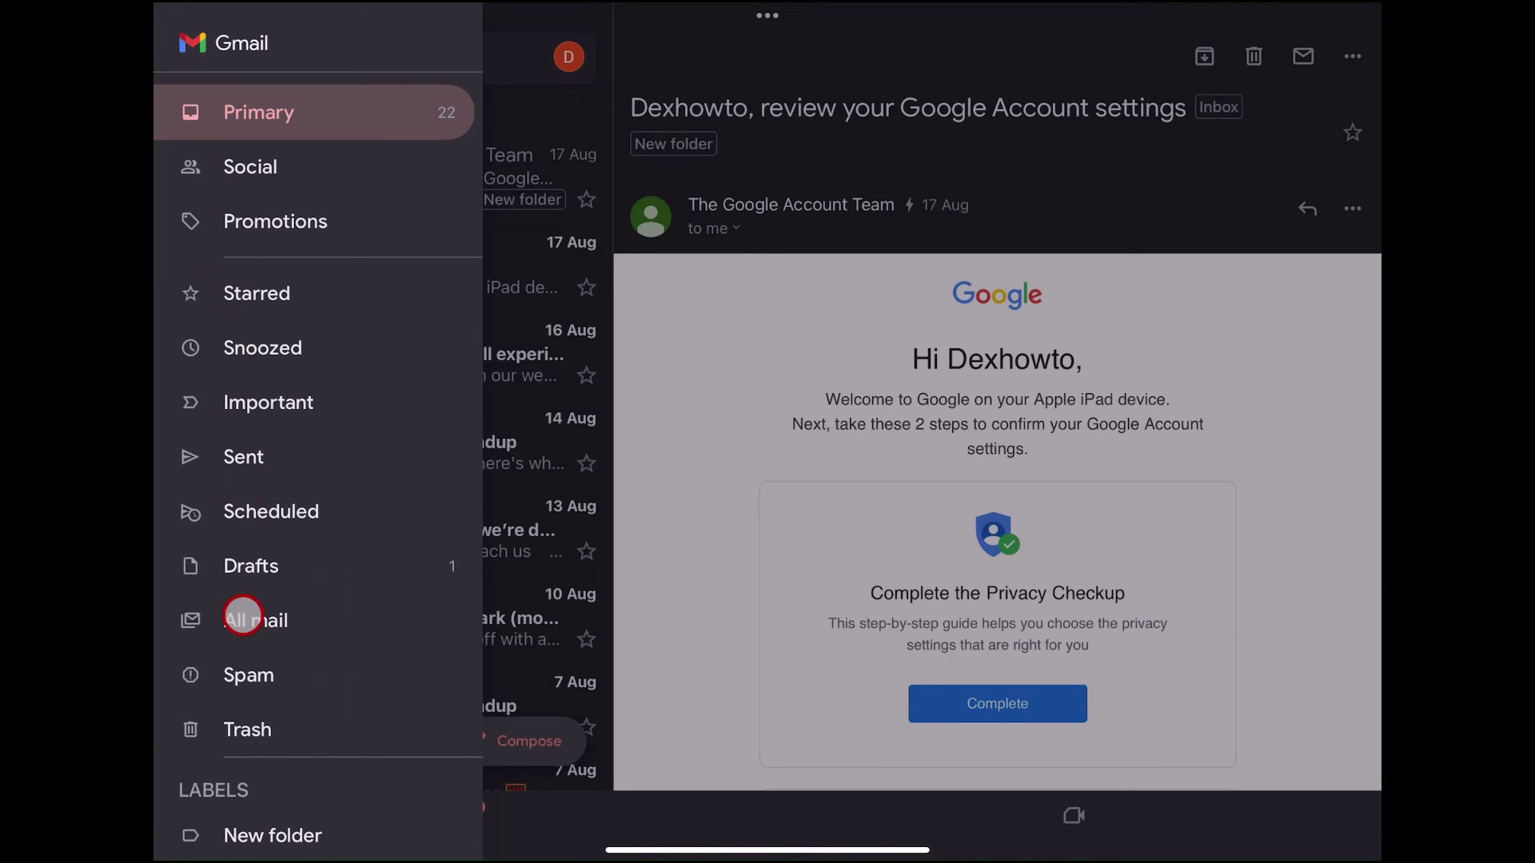
scroll(269, 749, "down", 3)
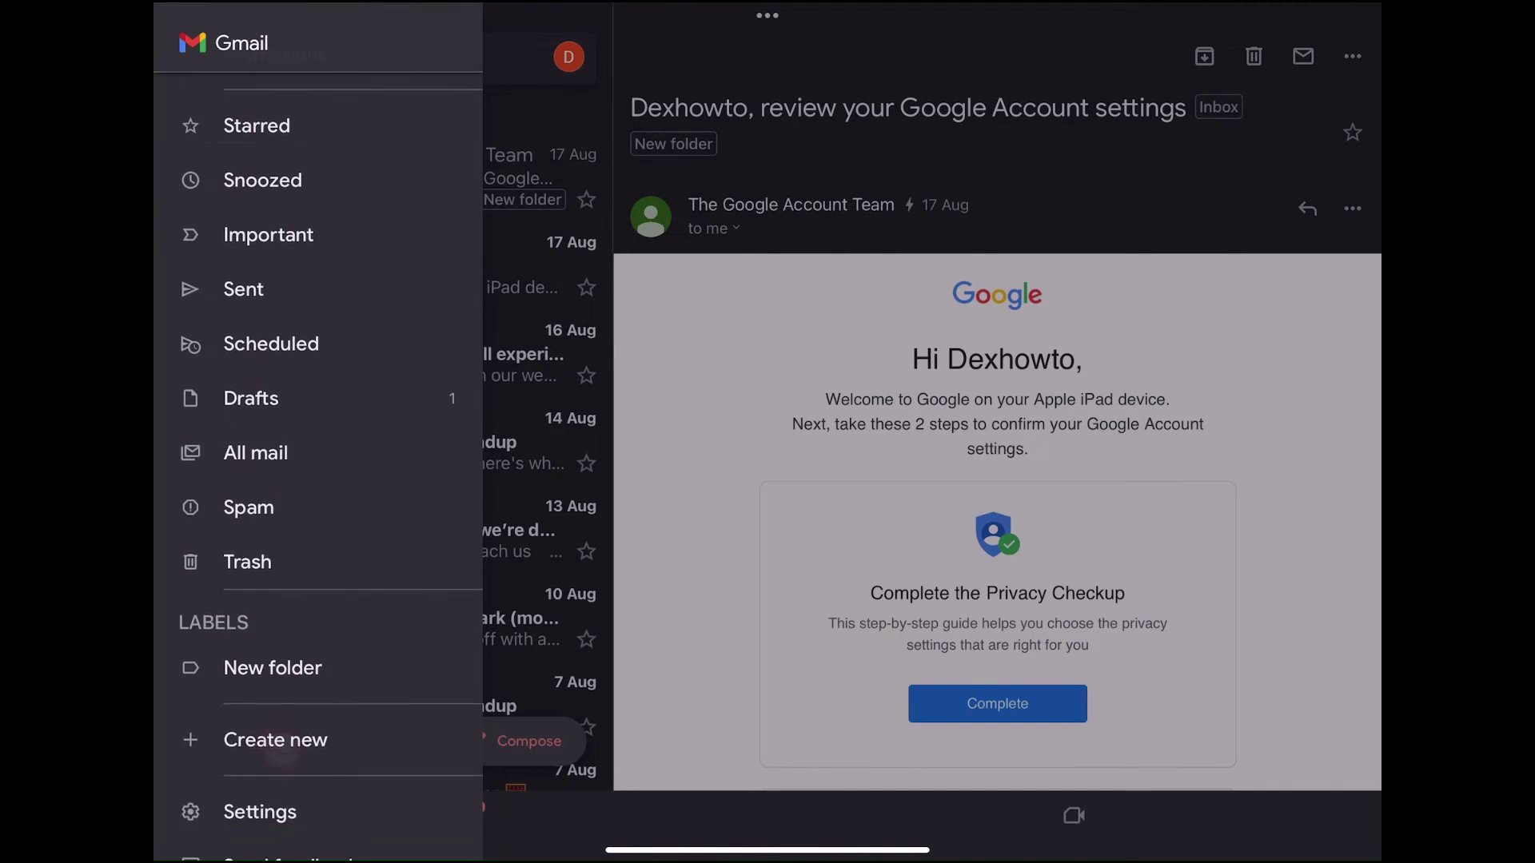
scroll(282, 744, "down", 1)
left_click(269, 678)
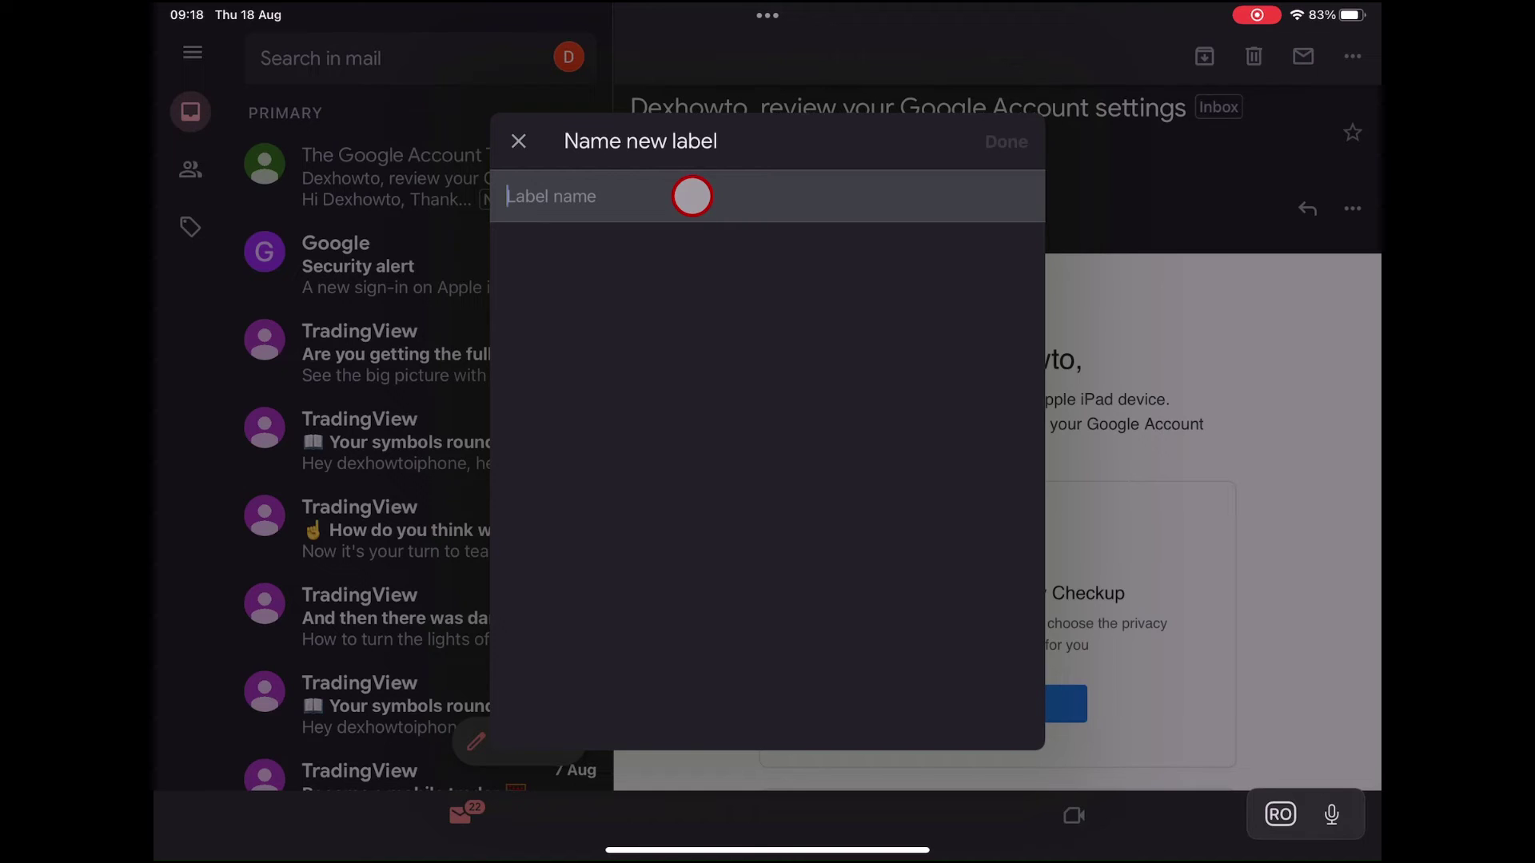
left_click(691, 195)
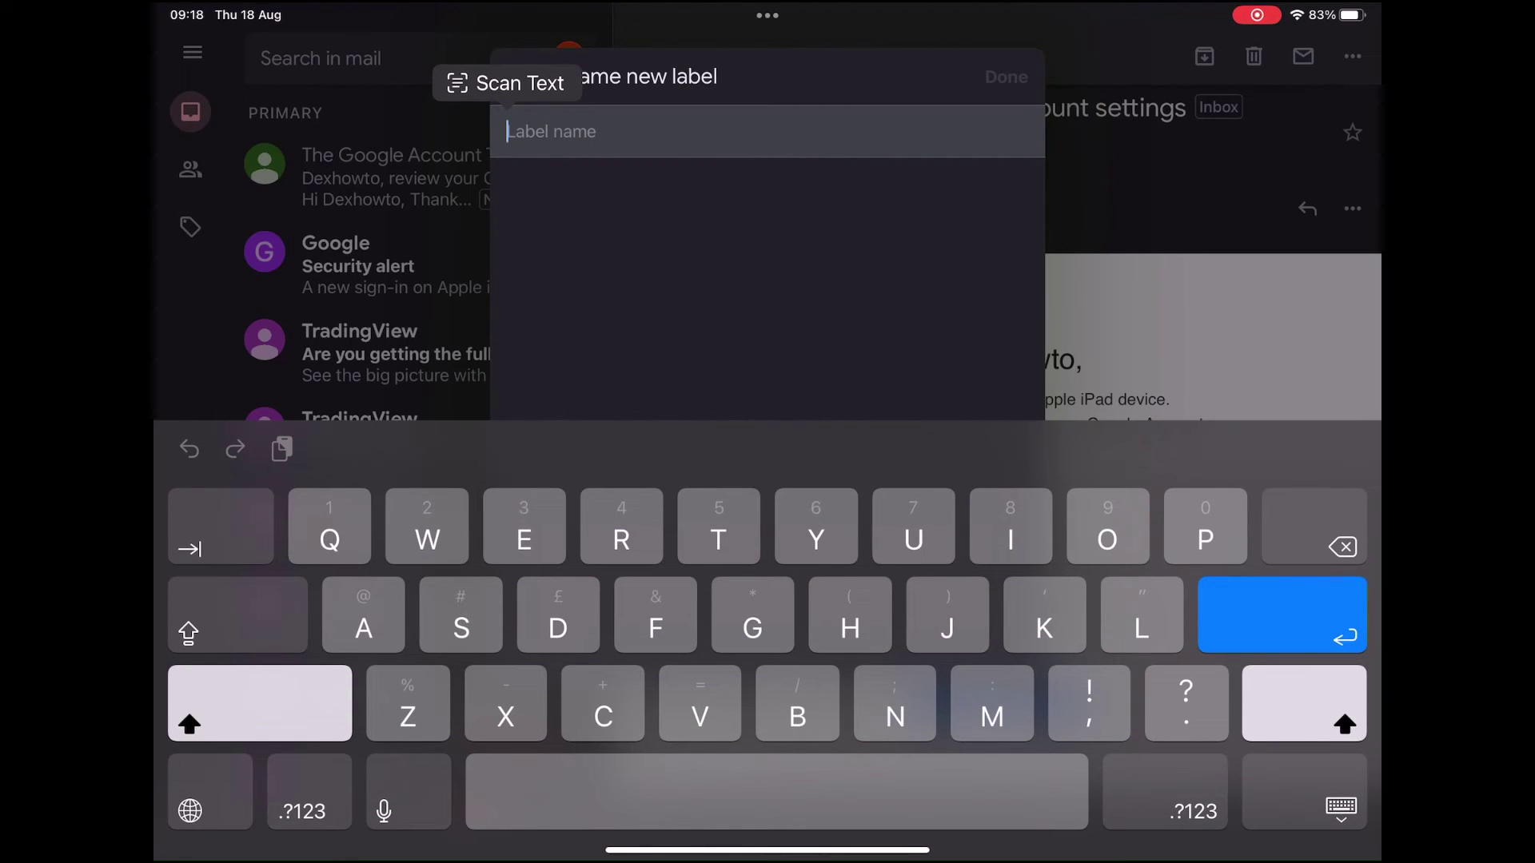
type("Test")
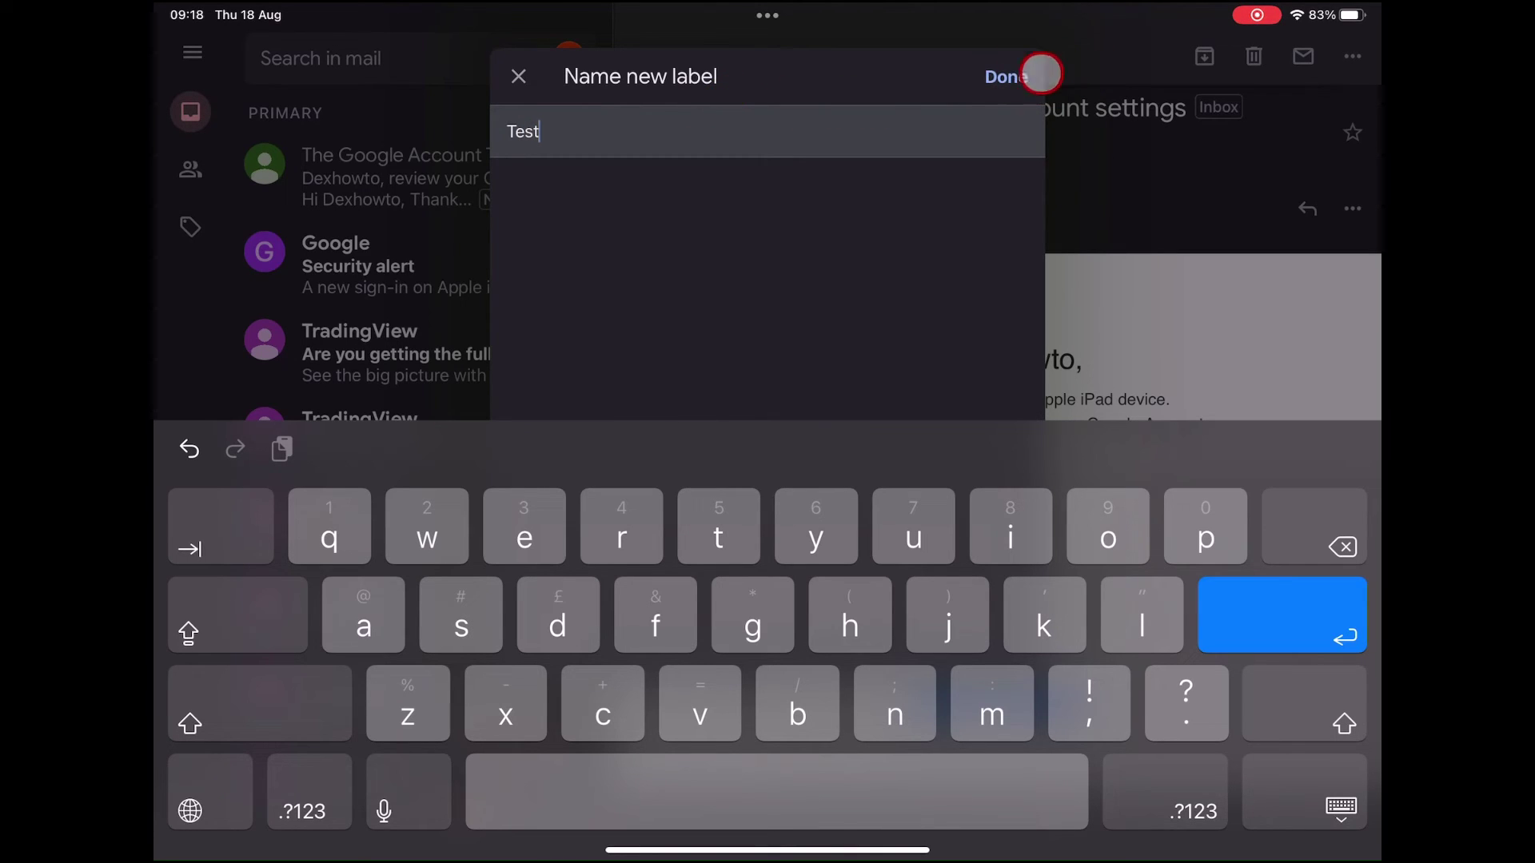
left_click(1038, 75)
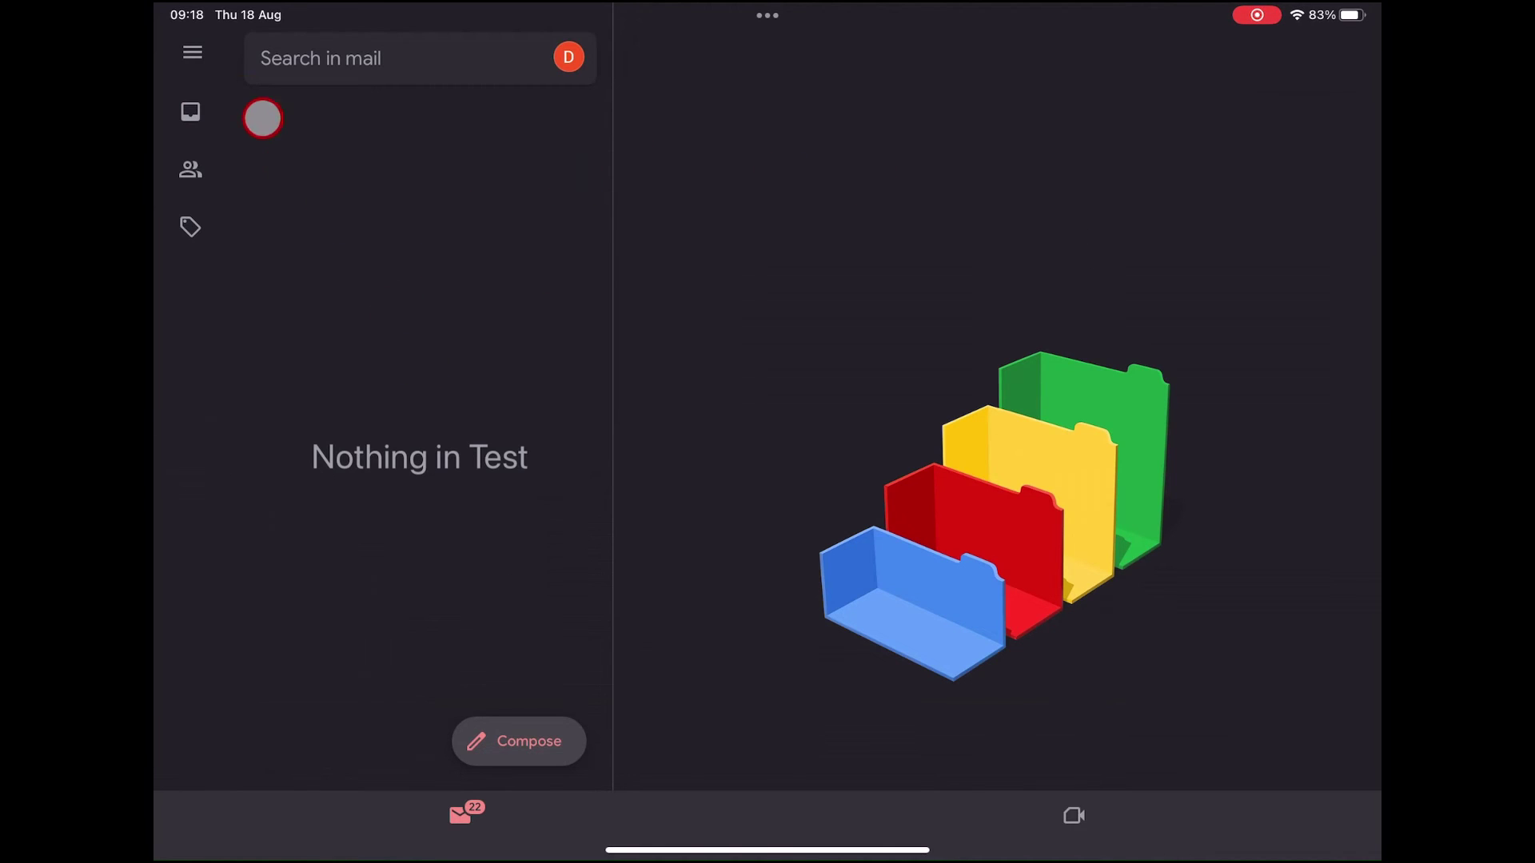
Open the Security alert email from the Primary inbox and apply the 'Test' label to it
left_click(191, 51)
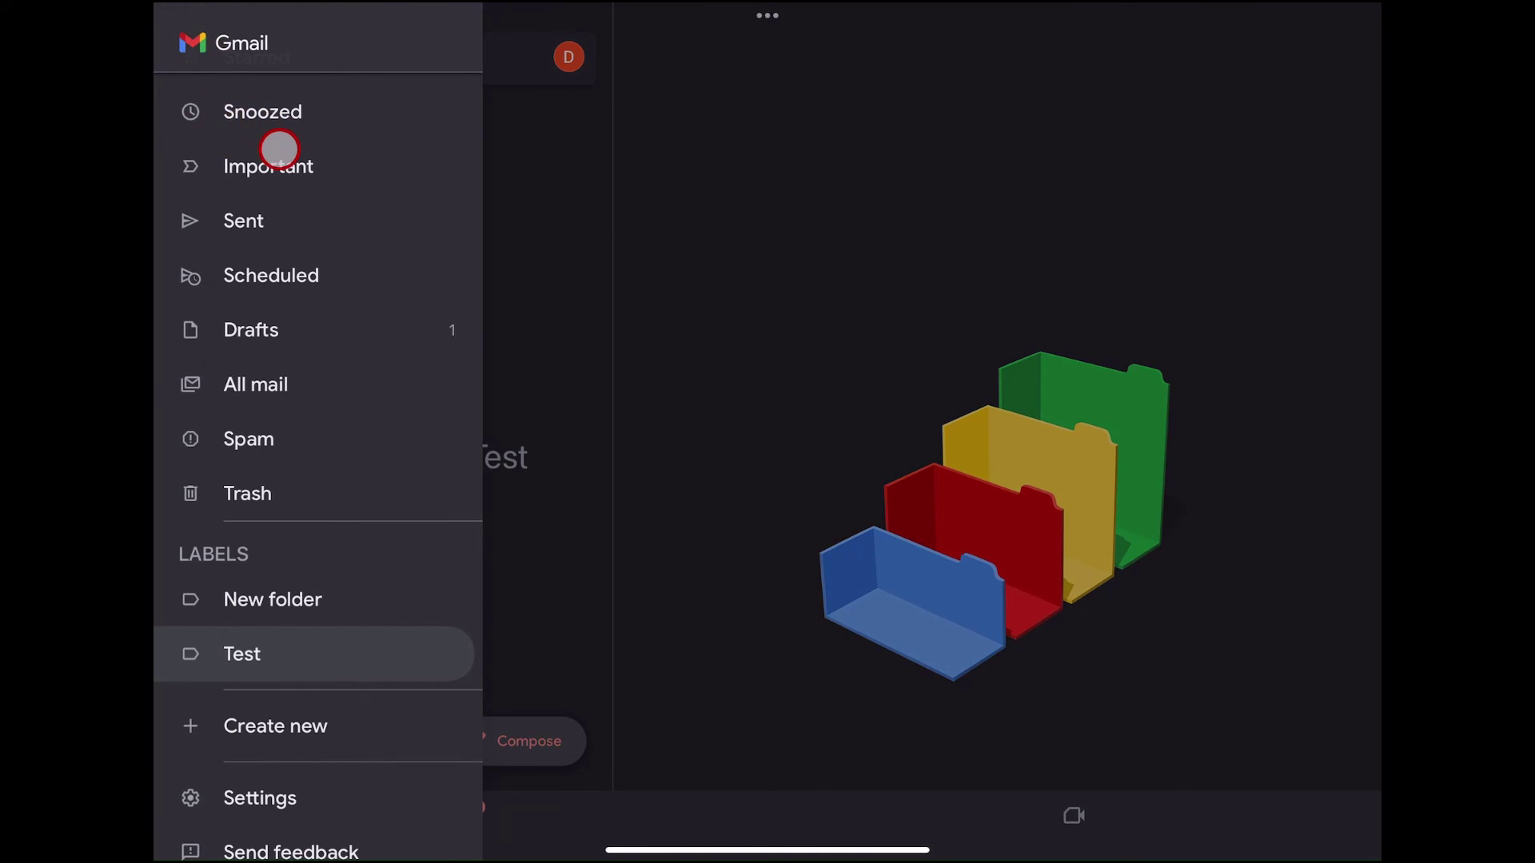
scroll(281, 151, "up", 5)
left_click(281, 113)
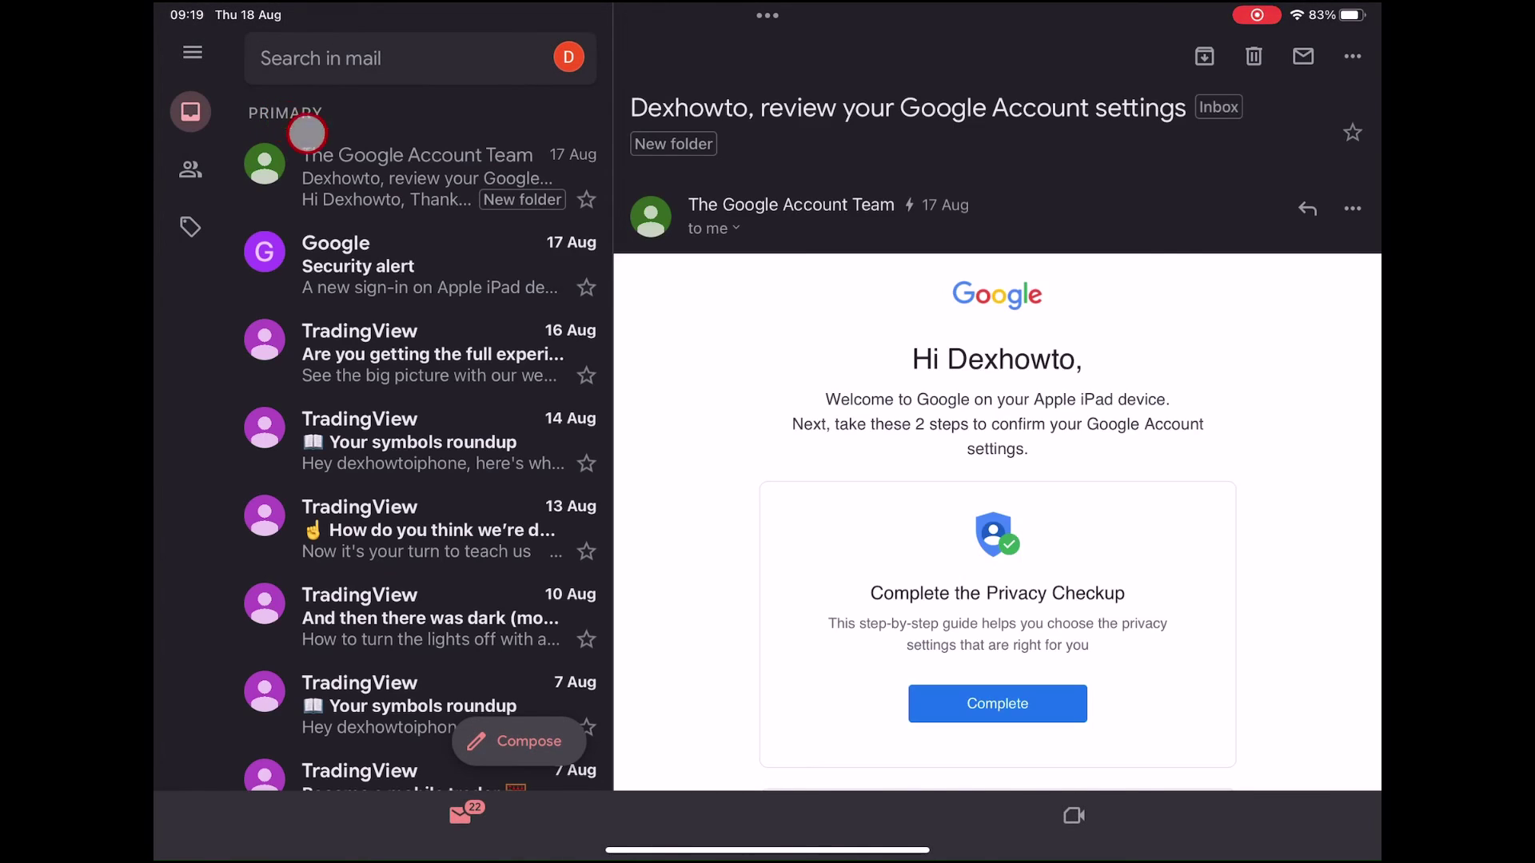
left_click(419, 263)
left_click(1353, 56)
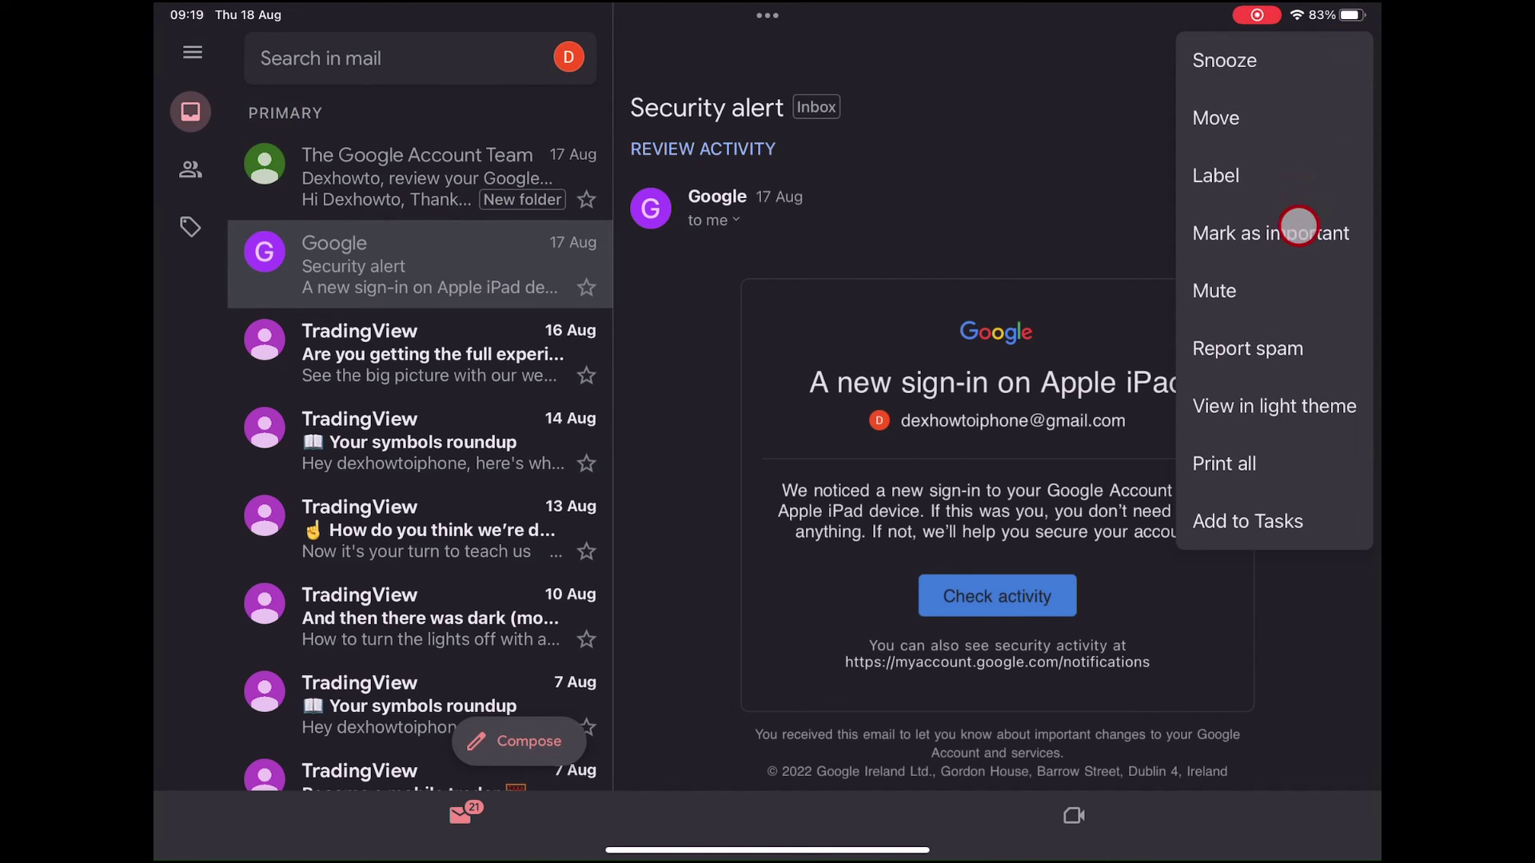
left_click(1234, 201)
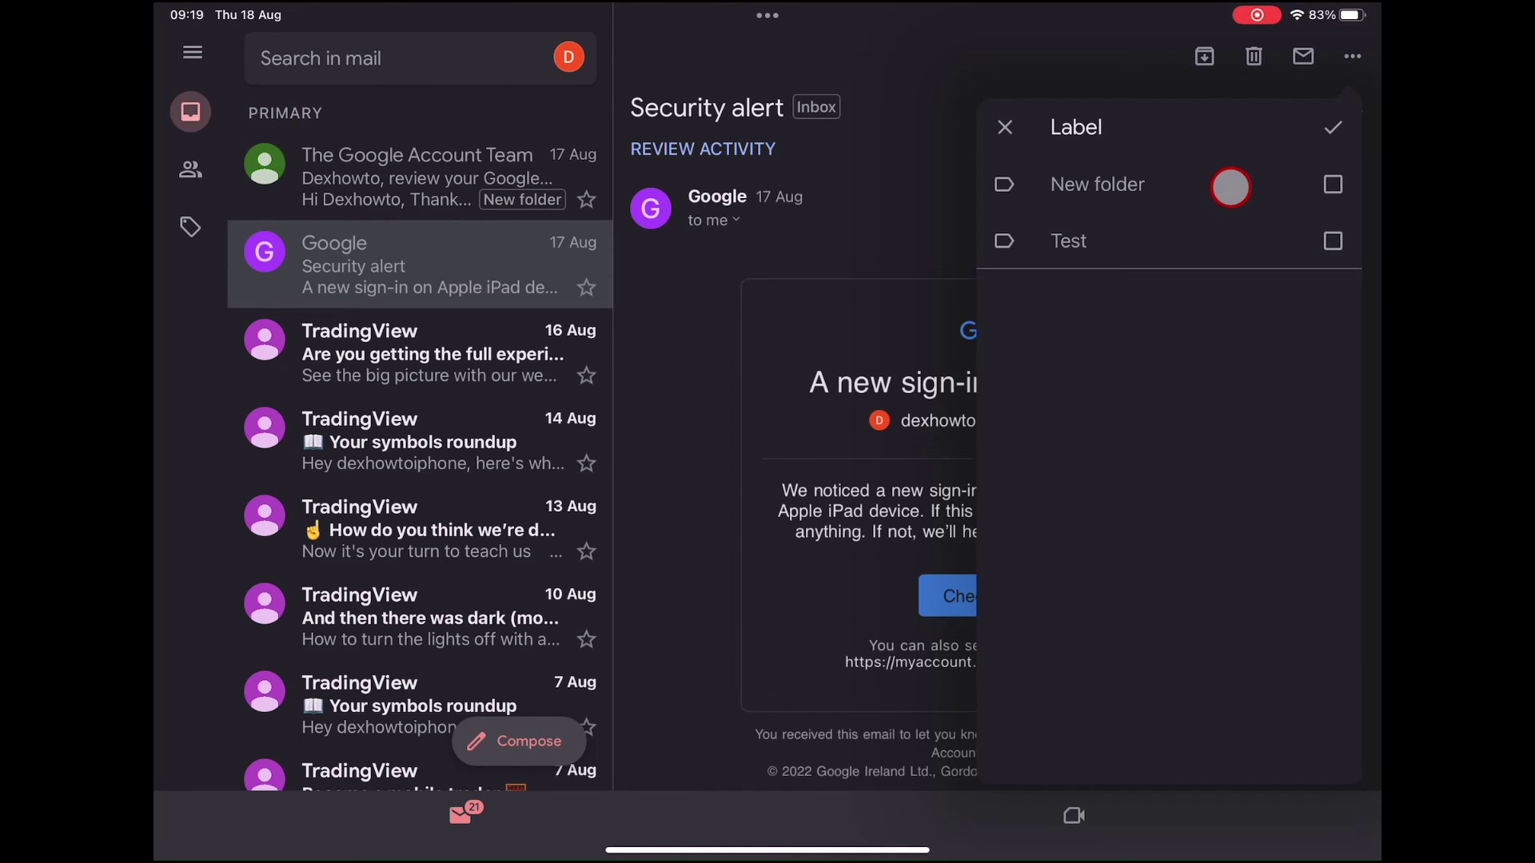
left_click(1333, 242)
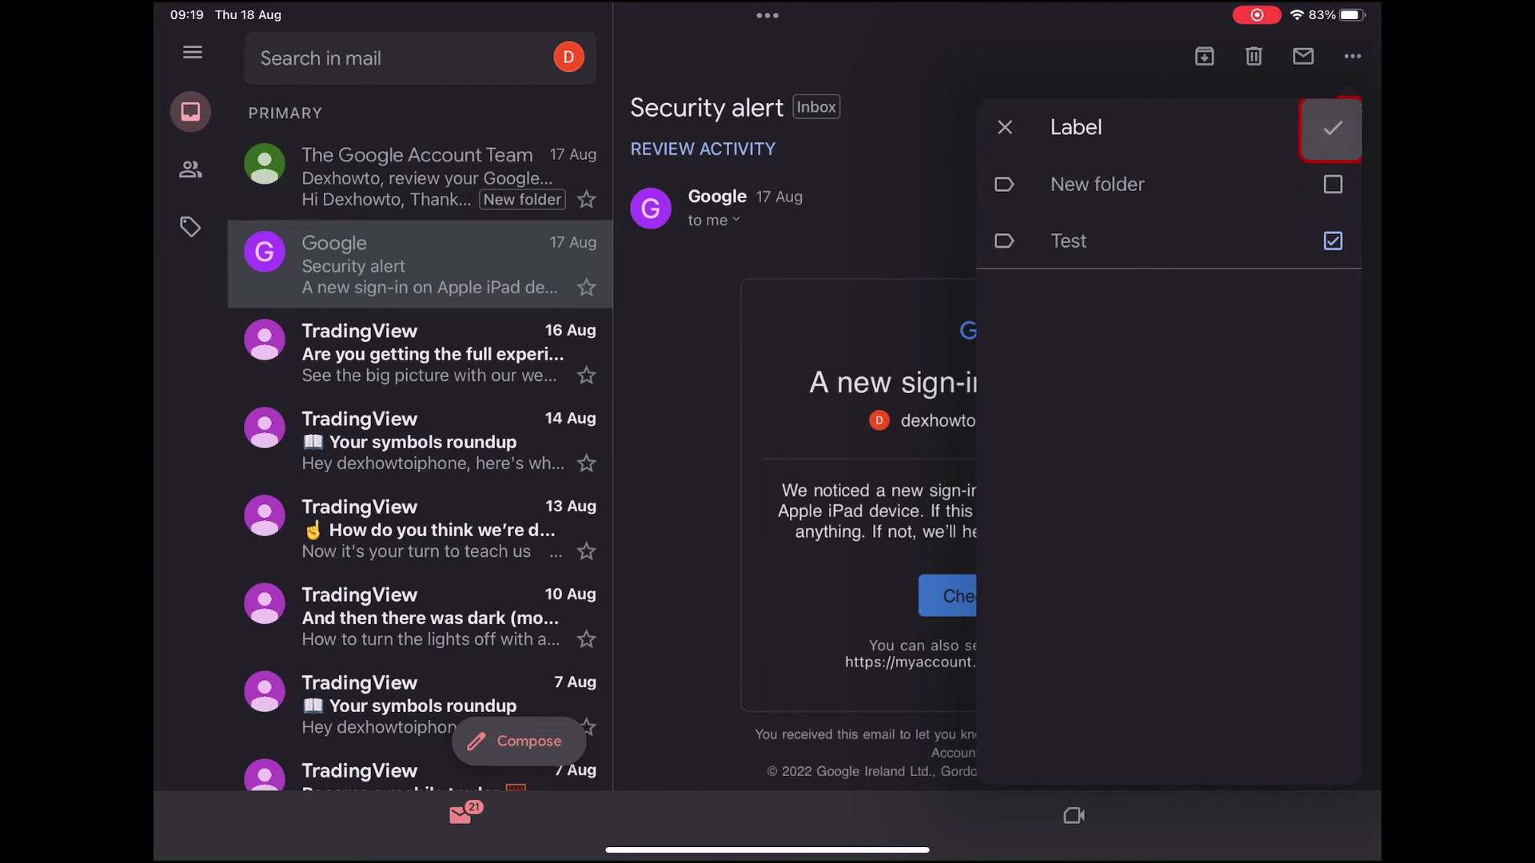
left_click(1332, 129)
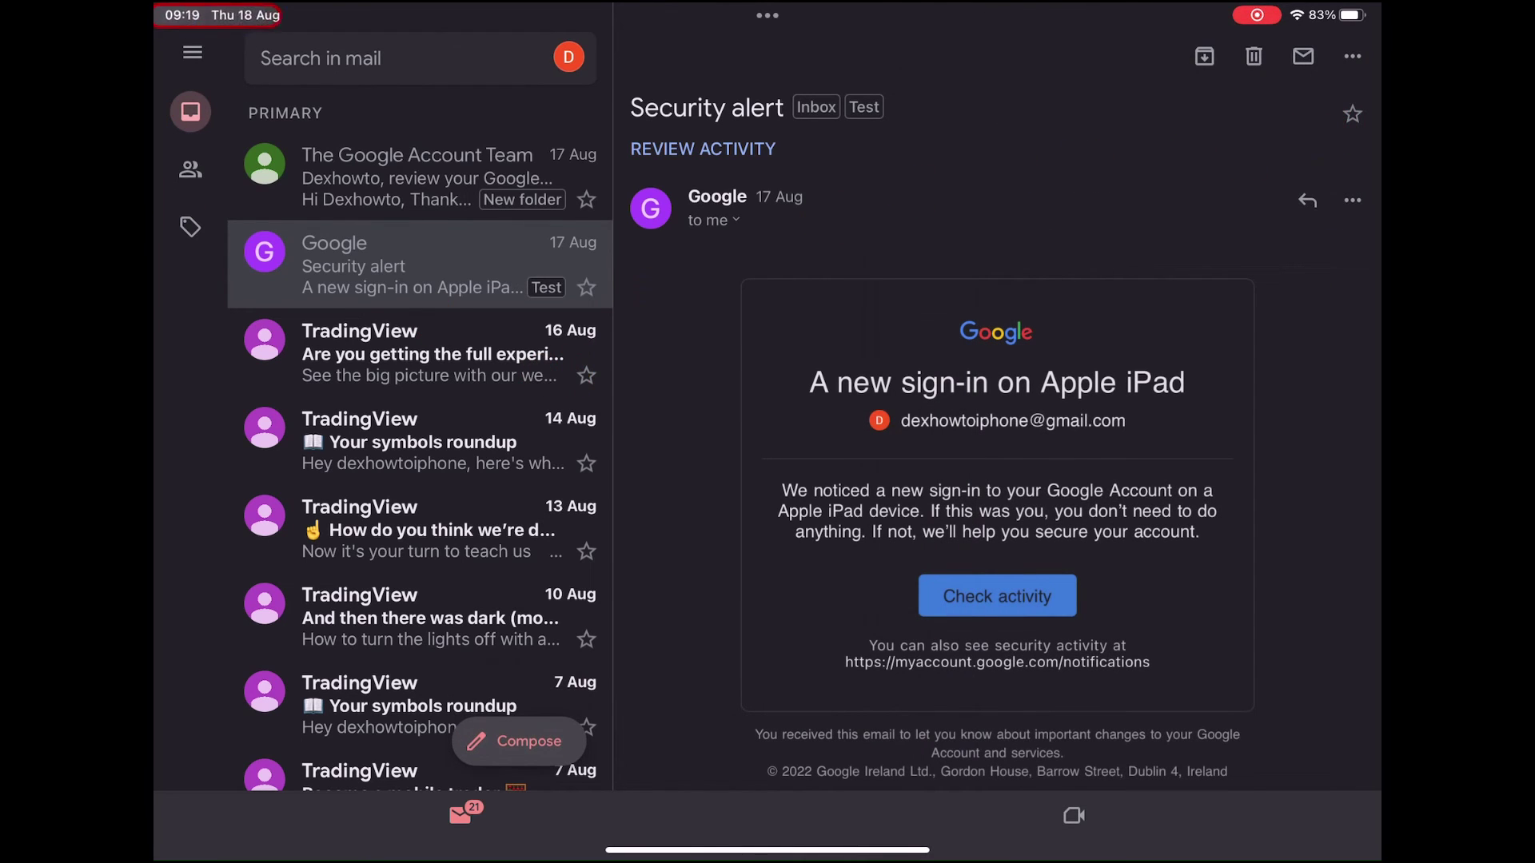
Show the Test label's mail list from the drawer, now containing the Security alert
left_click(192, 53)
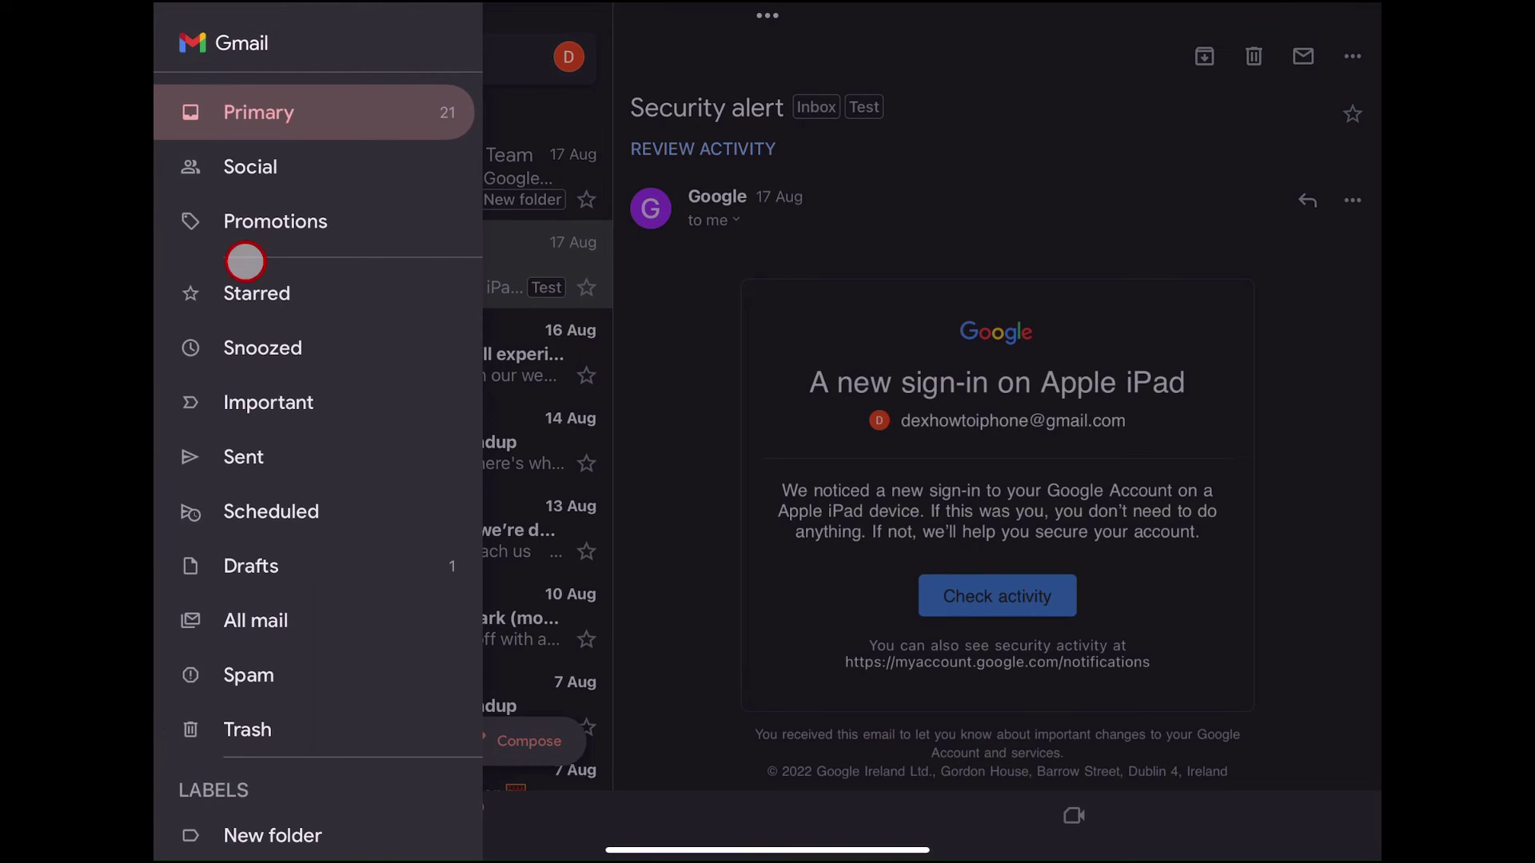
scroll(245, 263, "down", 2)
scroll(246, 262, "down", 3)
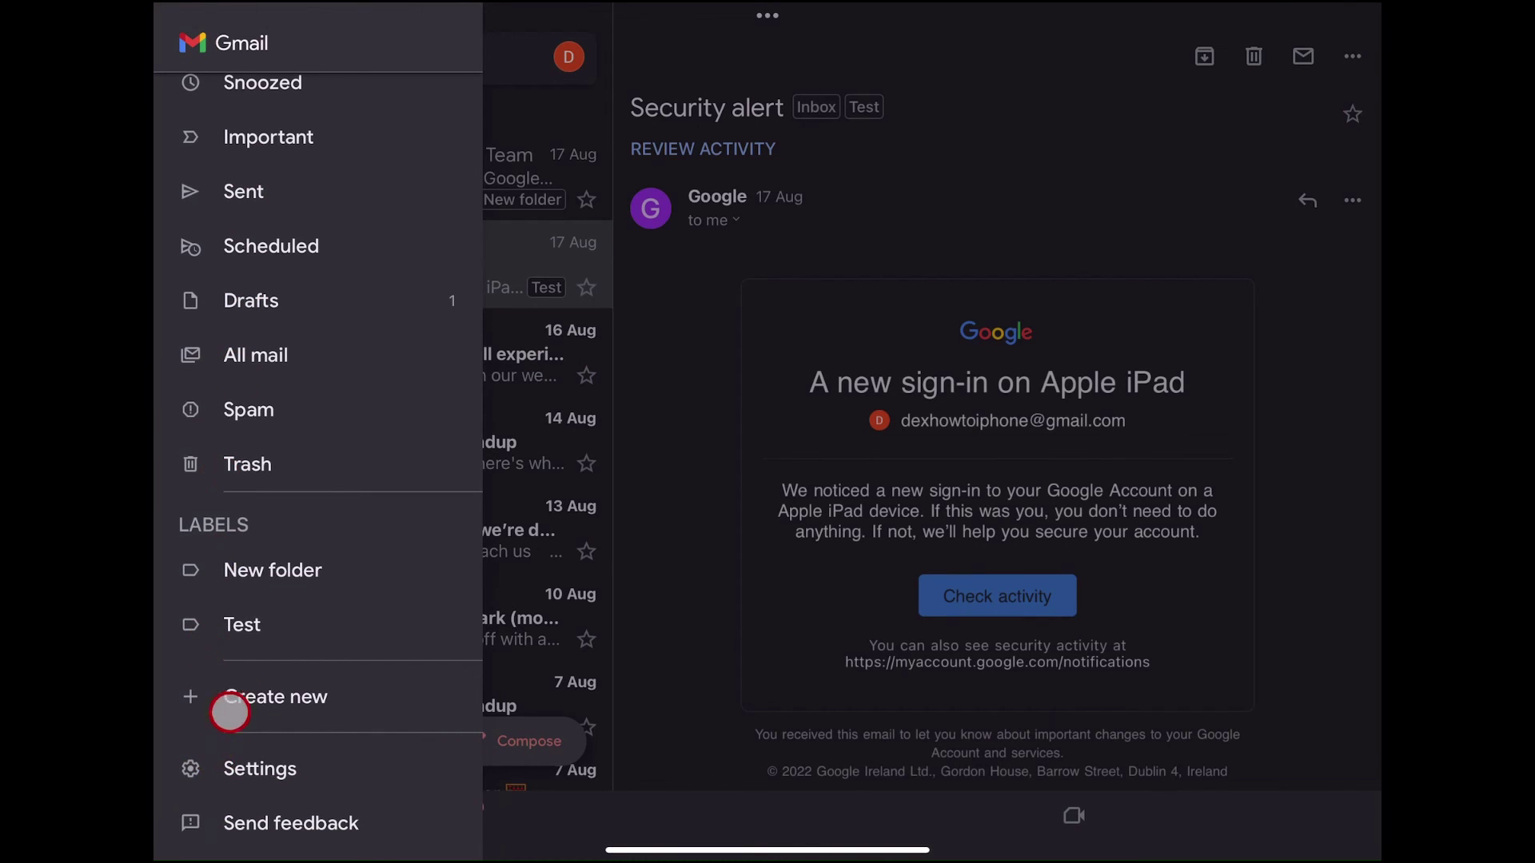
left_click(247, 629)
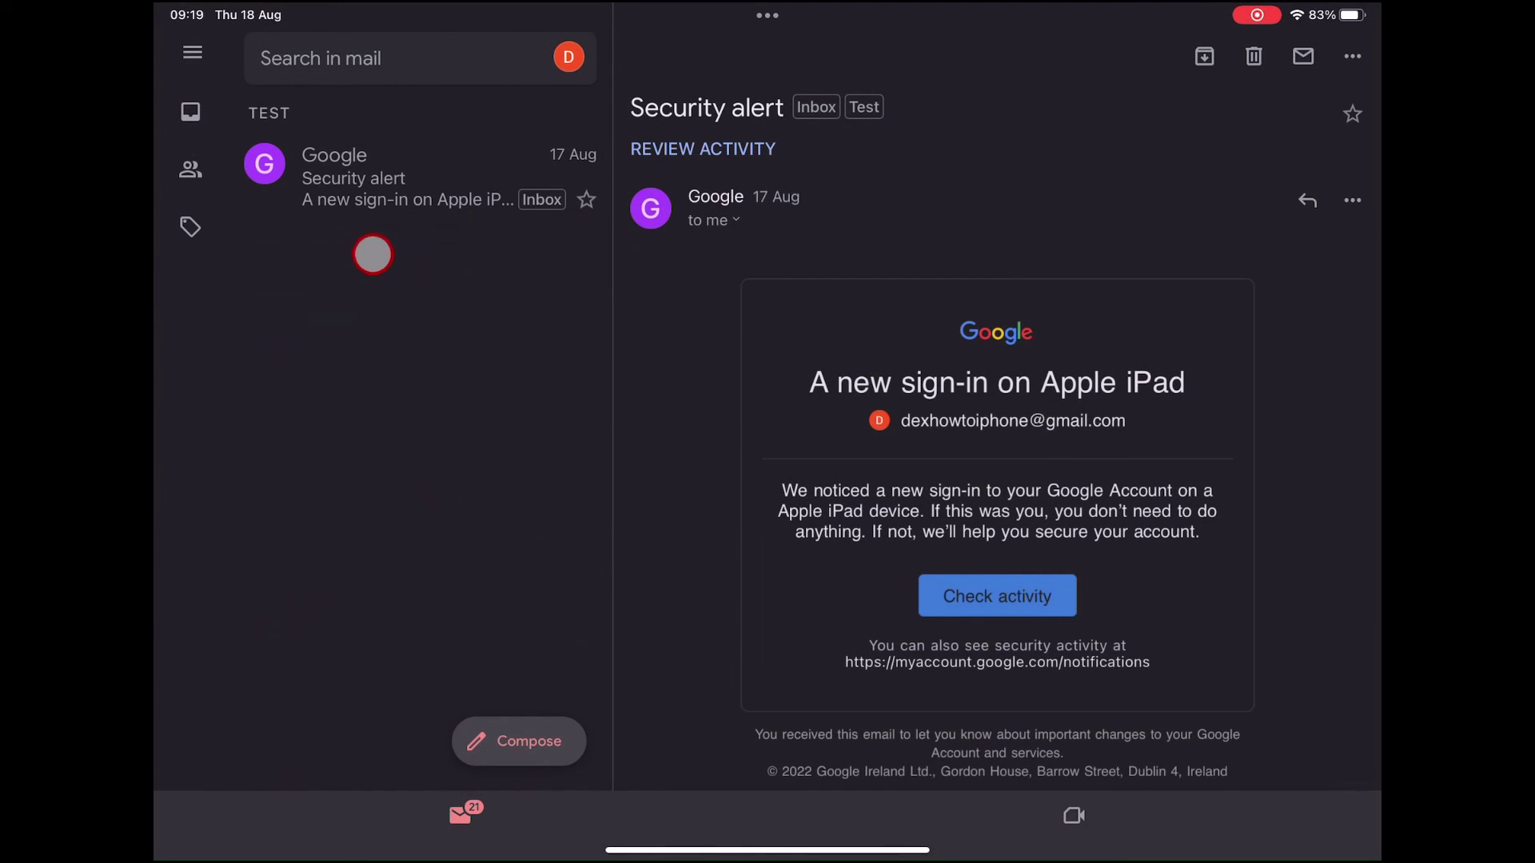